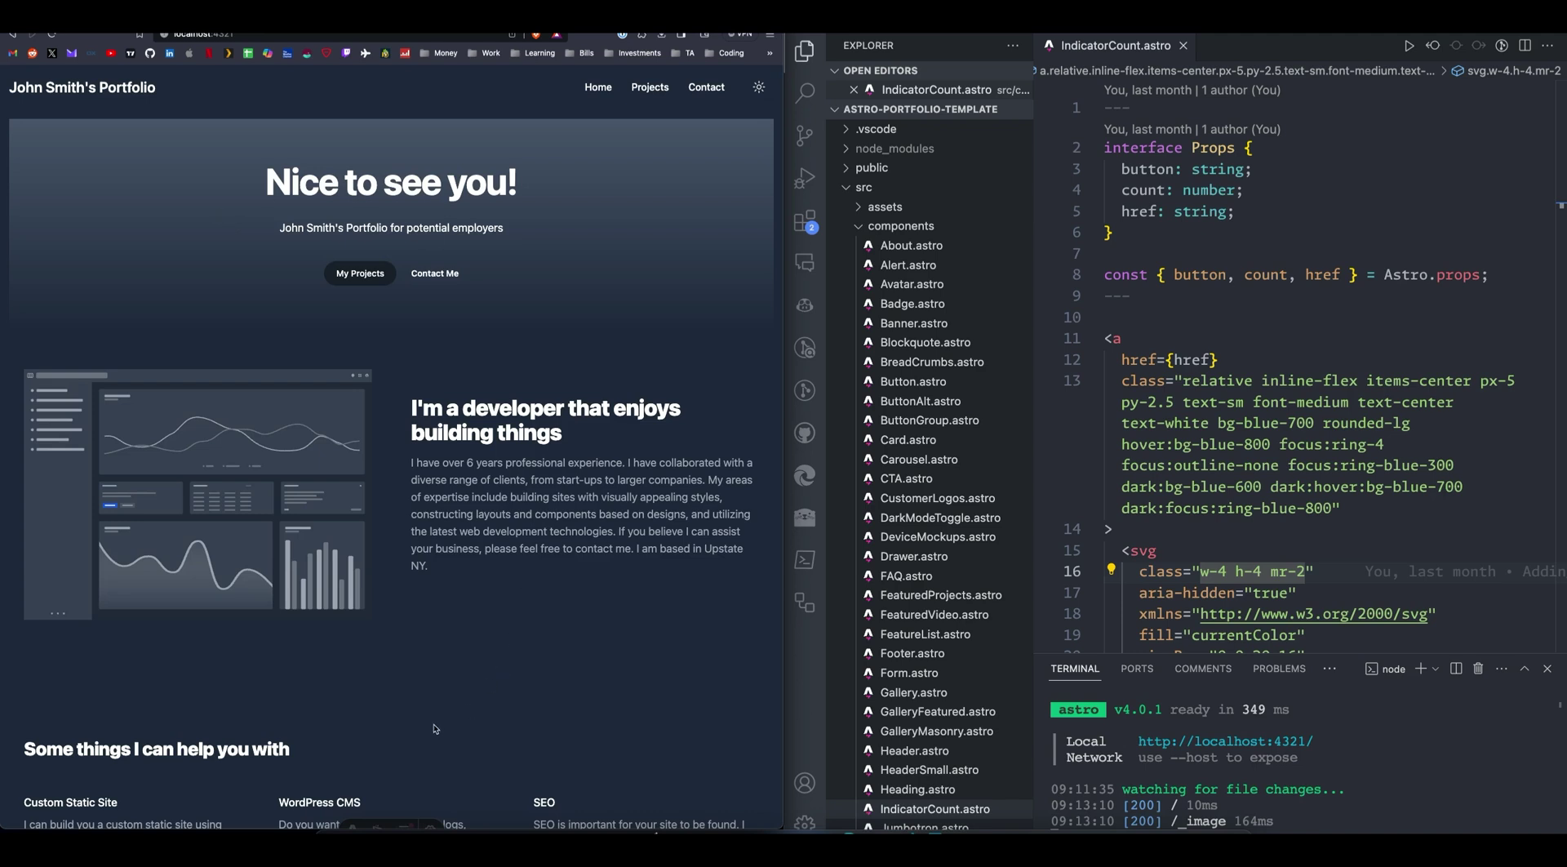
Step: Expand the collapsed Astro dev toolbar pill at the bottom of the portfolio home page
{"action": "mouse_move", "coordinate": [373, 822]}
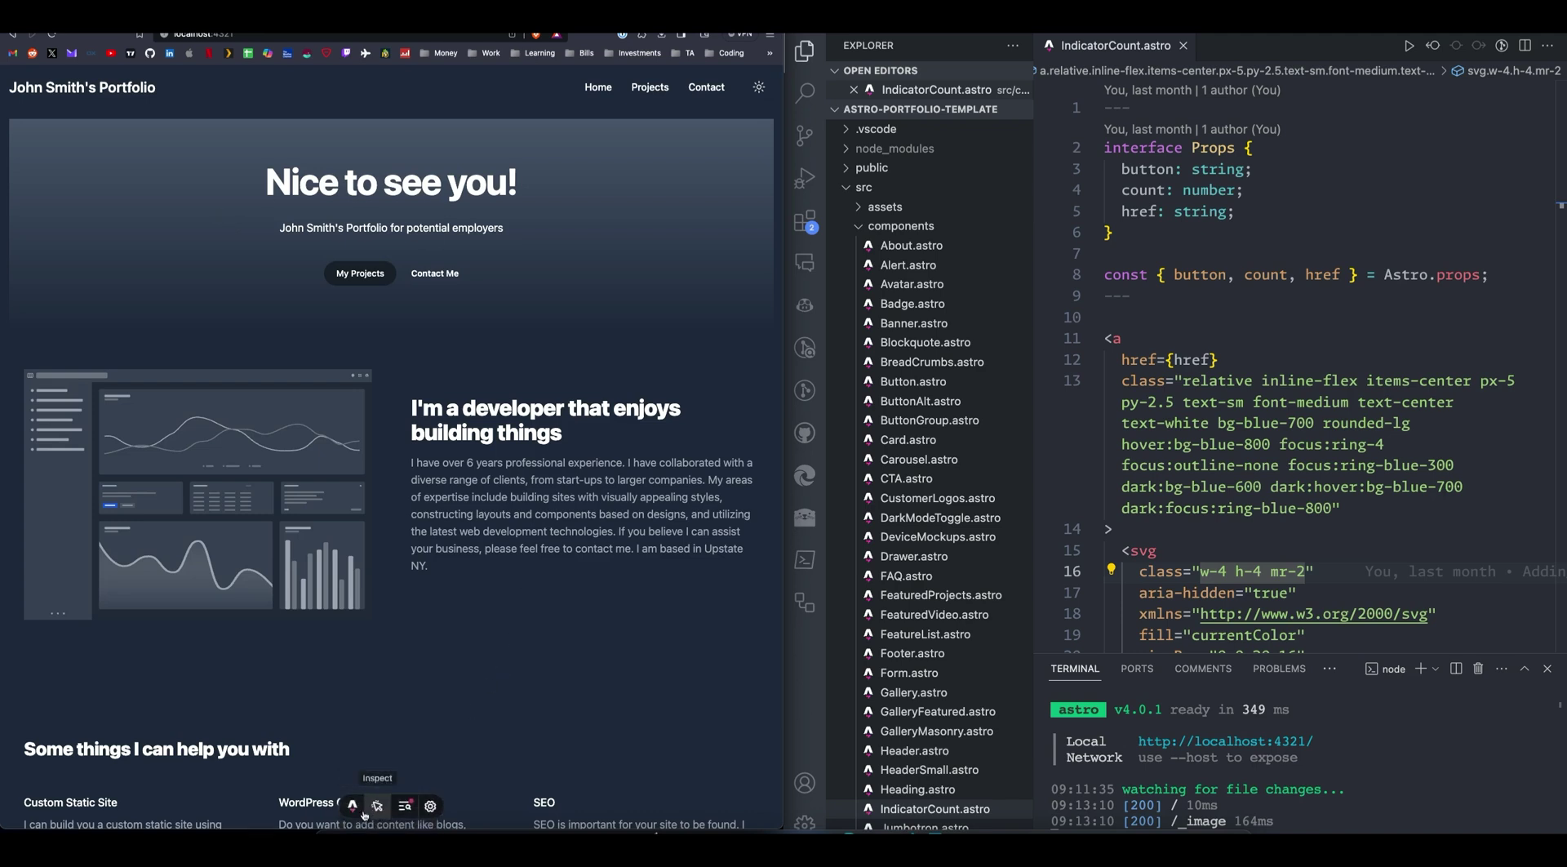
Step: Inspect the home page for interactive islands, which finds none, then switch to the Audit app
{"action": "left_click", "coordinate": [355, 810]}
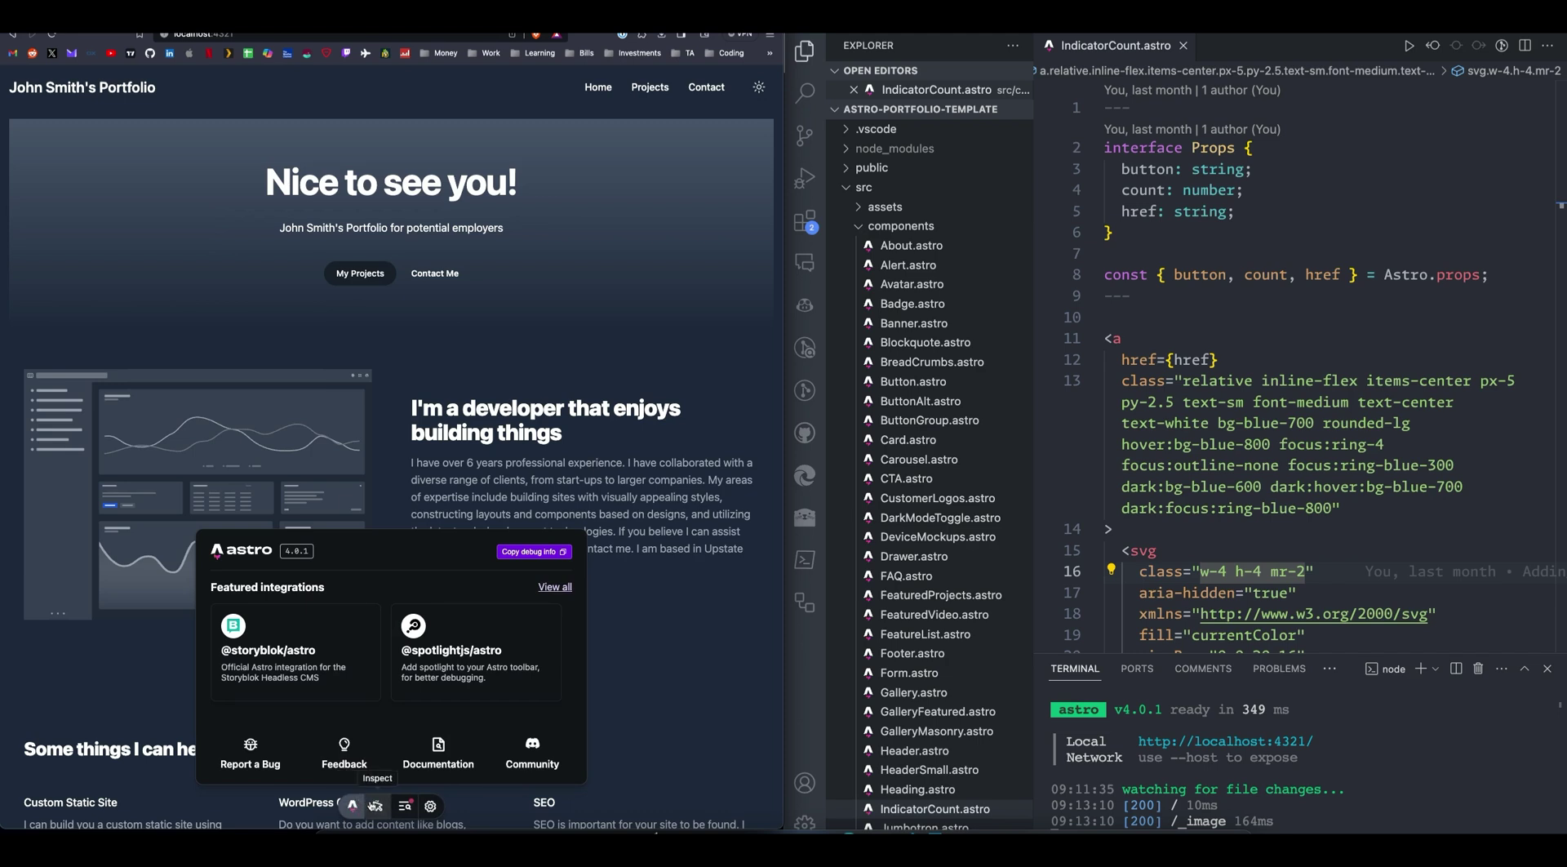
{"action": "left_click", "coordinate": [375, 805]}
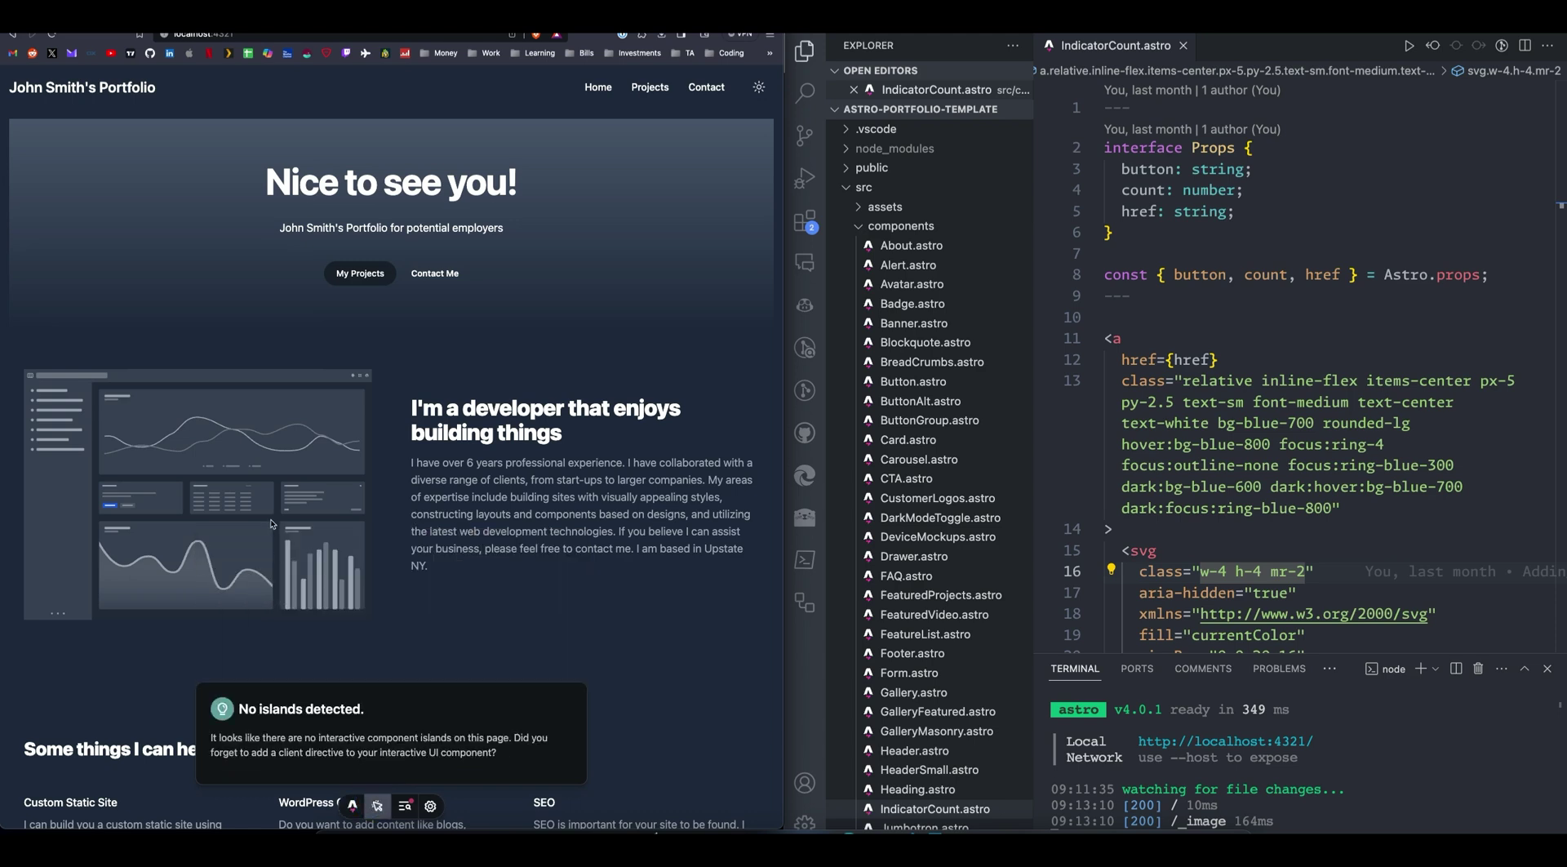
{"action": "scroll", "coordinate": [386, 609], "scroll_direction": "down", "scroll_amount": 1}
{"action": "scroll", "coordinate": [386, 609], "scroll_direction": "down", "scroll_amount": 3}
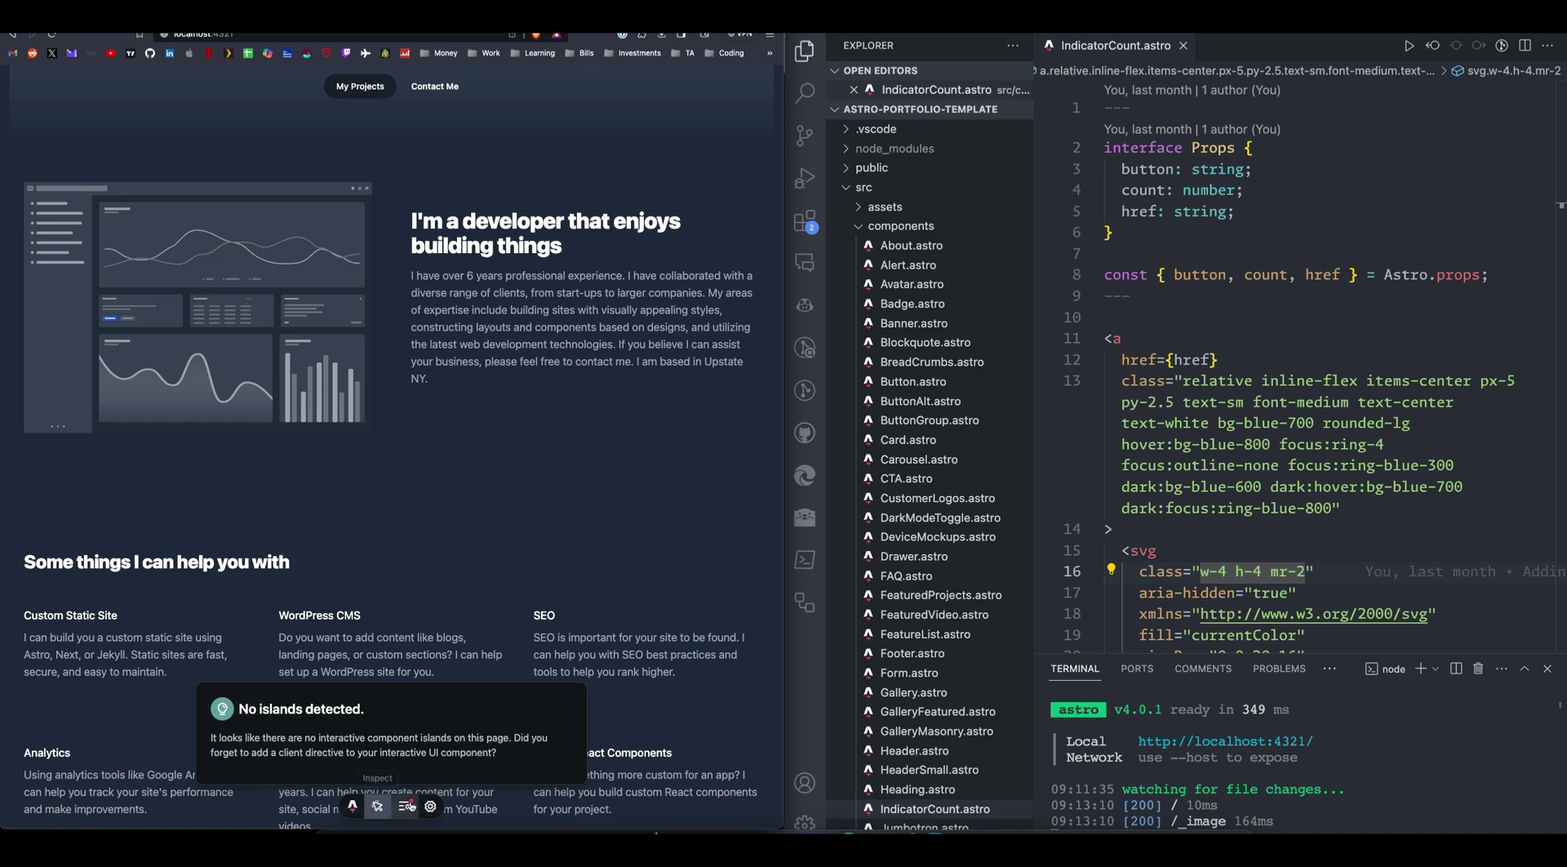
{"action": "left_click", "coordinate": [406, 806]}
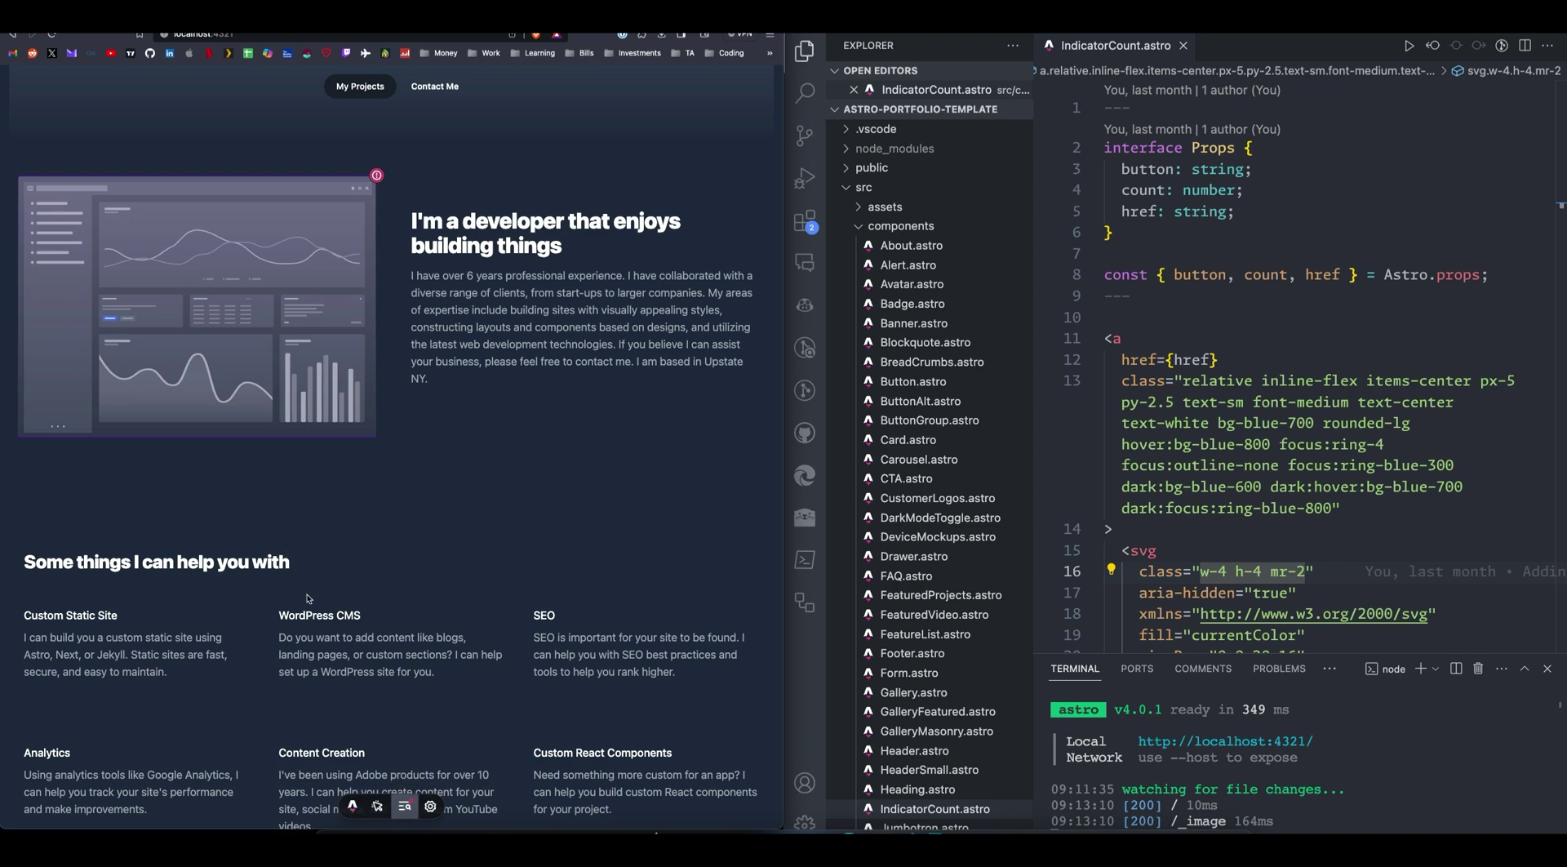
Step: Find the hero image flagged for redundant alt text and open its CTA.astro component in VS Code
{"action": "scroll", "coordinate": [308, 598], "scroll_direction": "up", "scroll_amount": 3}
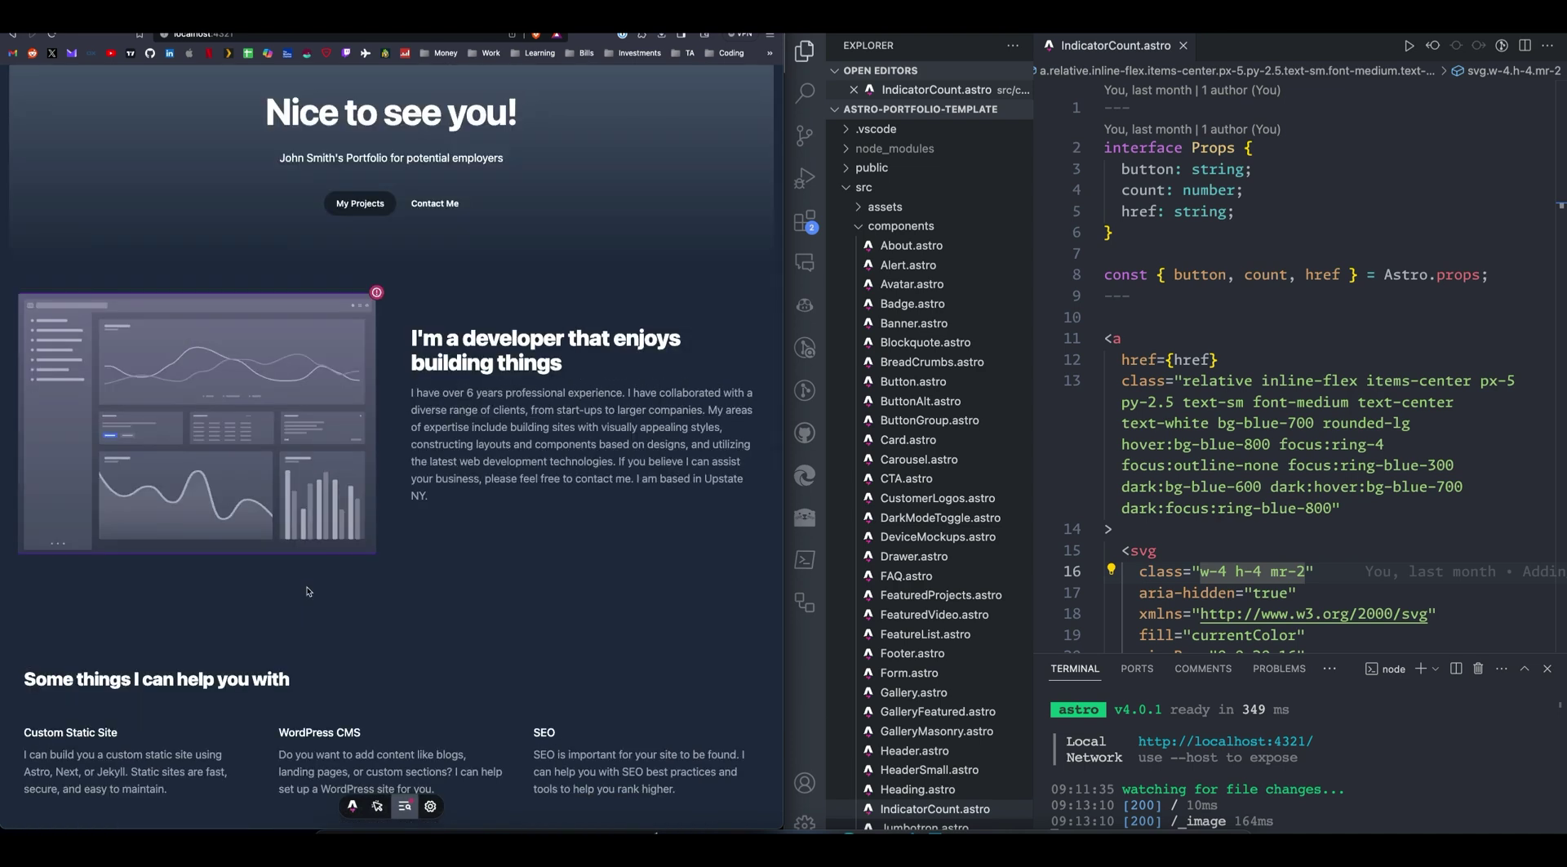
{"action": "mouse_move", "coordinate": [271, 367]}
{"action": "left_click", "coordinate": [893, 479]}
Step: Give the CTA.astro hero images descriptive alt text, then confirm the Projects page audit is clean
{"action": "scroll", "coordinate": [1114, 331], "scroll_direction": "down", "scroll_amount": 5}
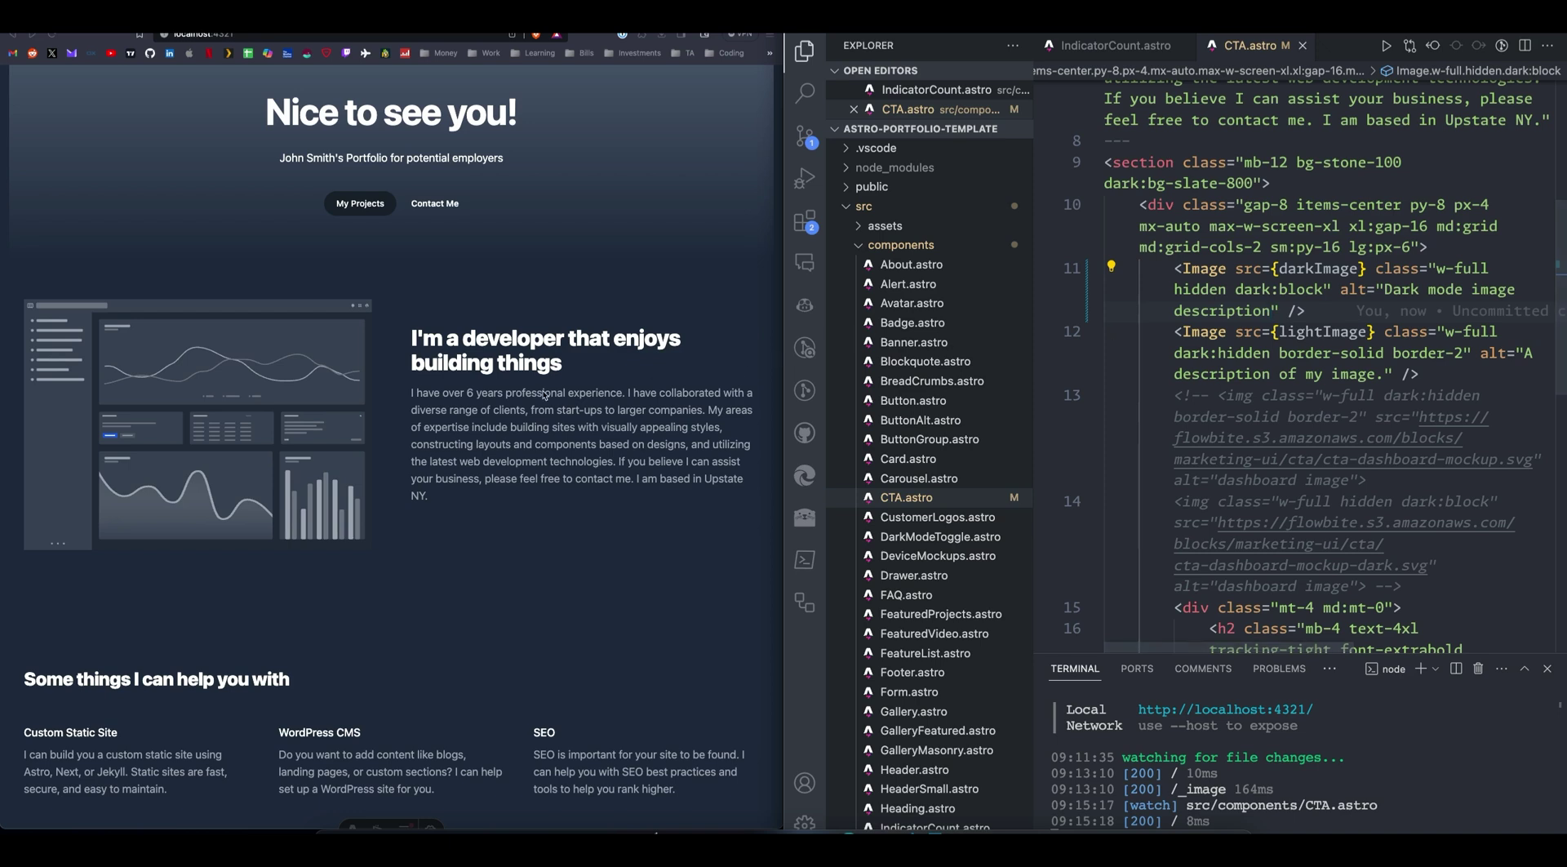
{"action": "left_click", "coordinate": [326, 420]}
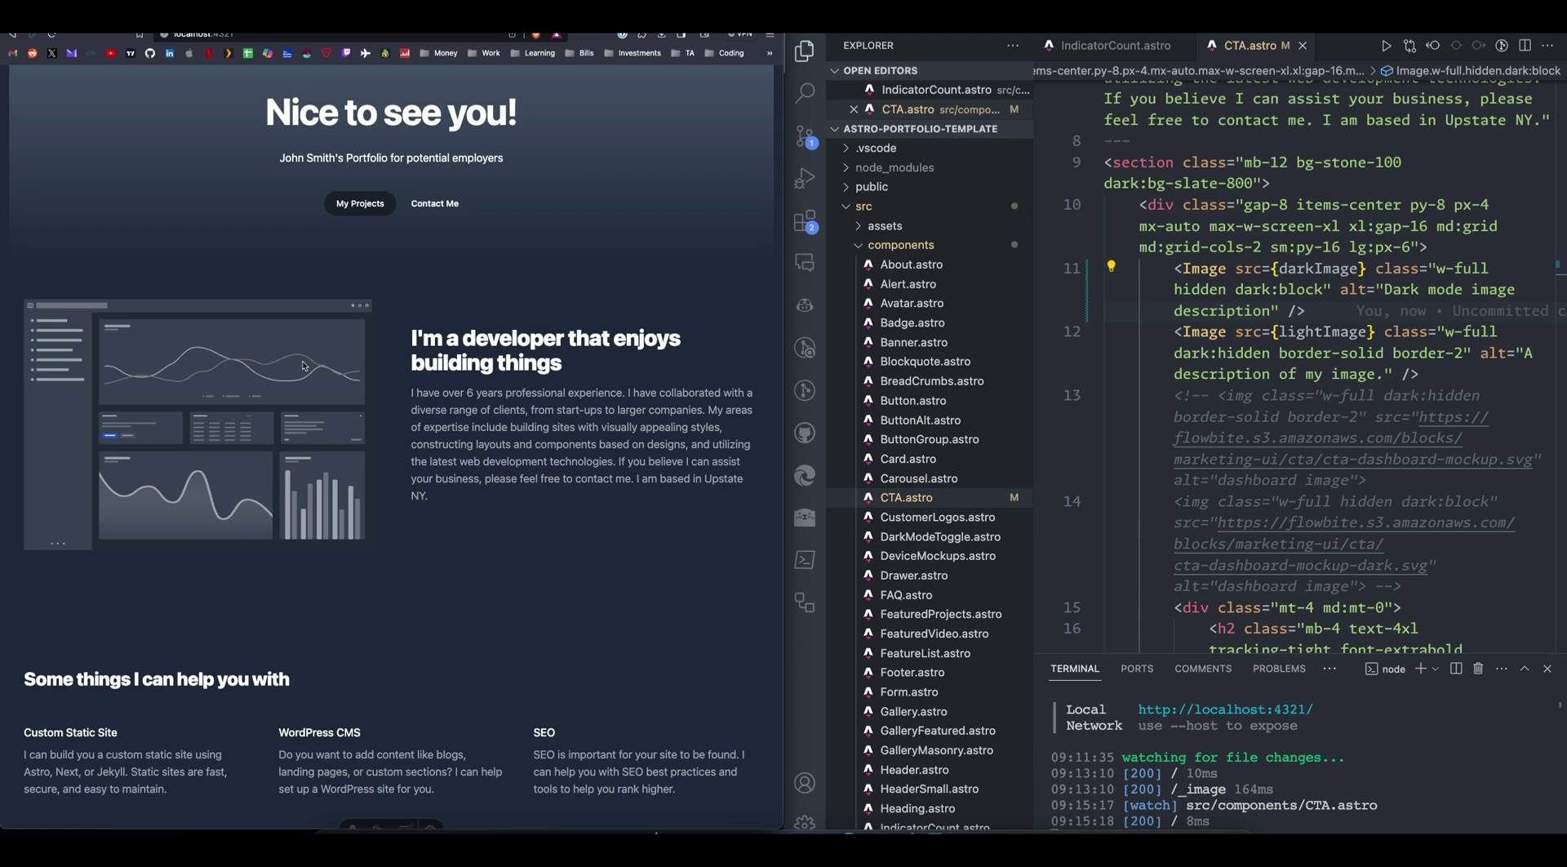
{"action": "scroll", "coordinate": [412, 449], "scroll_direction": "down", "scroll_amount": 5}
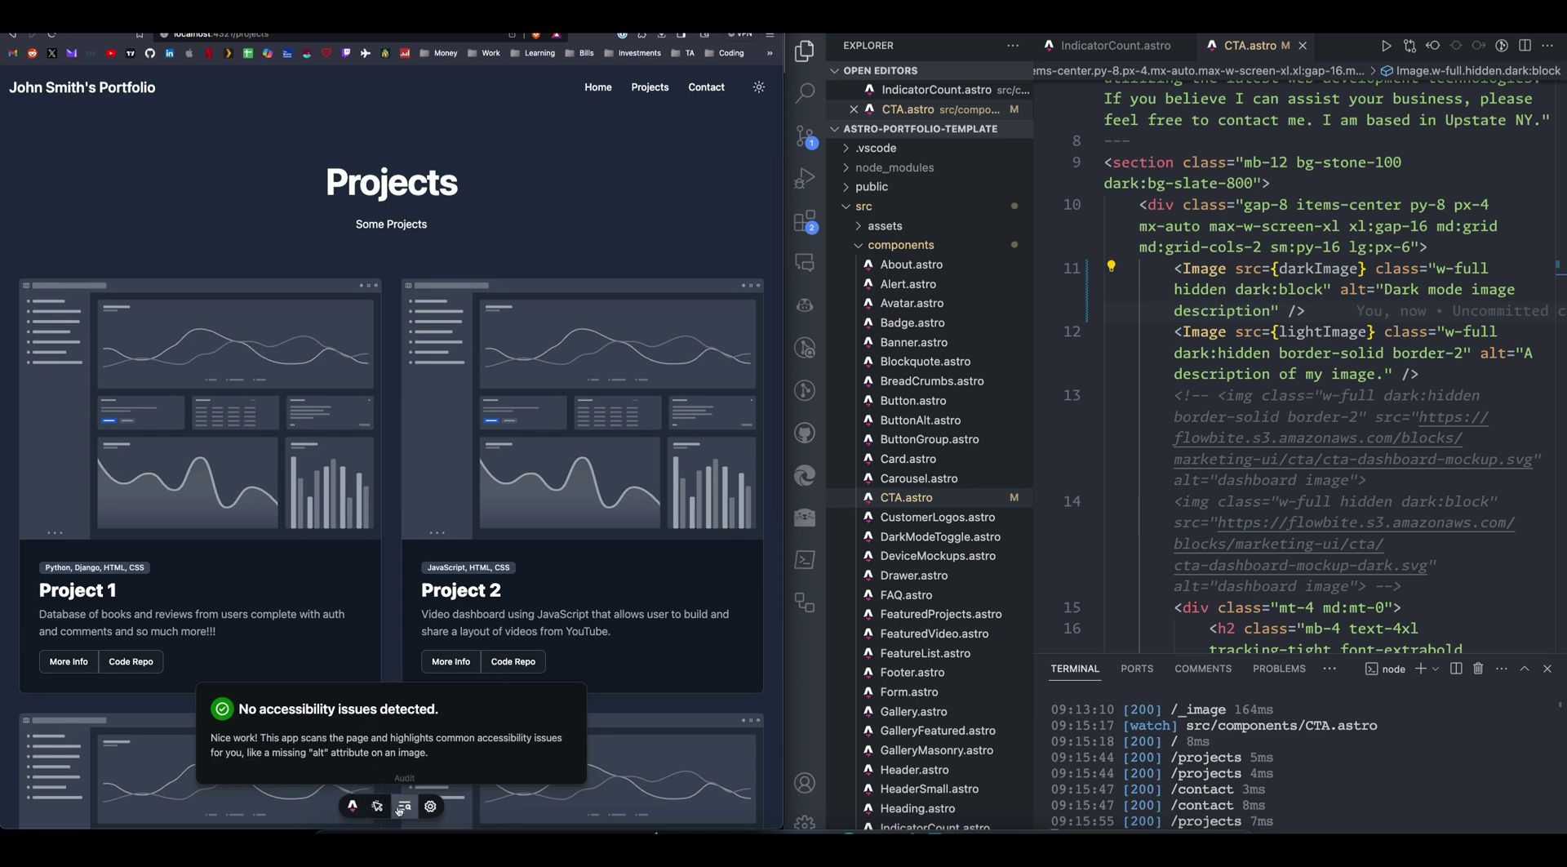
Step: Audit the Contact page, where the Send button is flagged for missing attributes, then go to the Astro 4.0 post
{"action": "scroll", "coordinate": [518, 418], "scroll_direction": "down", "scroll_amount": 3}
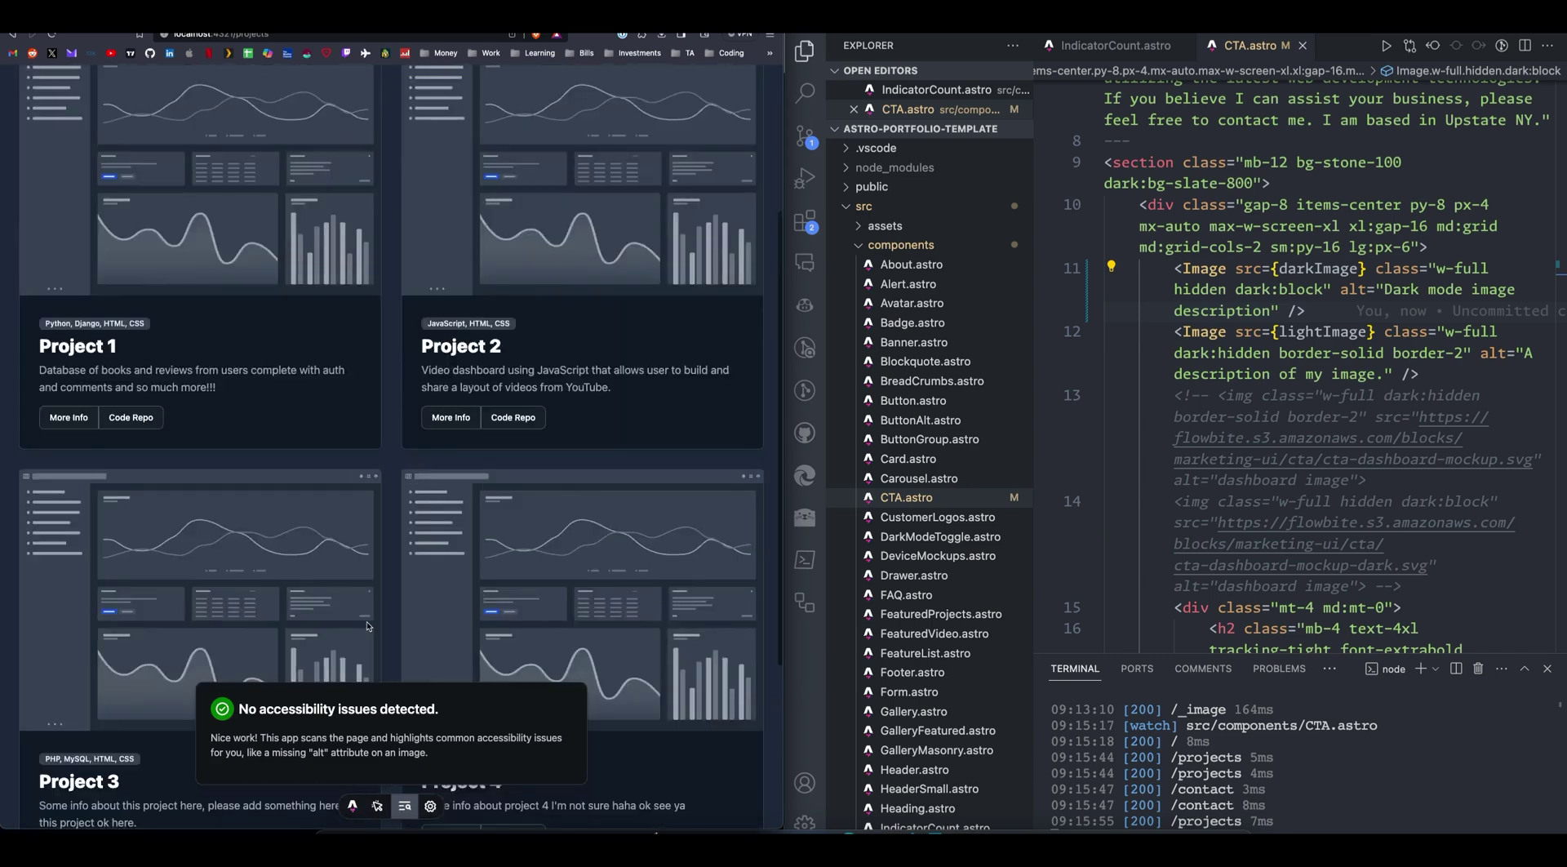
{"action": "scroll", "coordinate": [518, 418], "scroll_direction": "up", "scroll_amount": 3}
{"action": "left_click", "coordinate": [706, 86]}
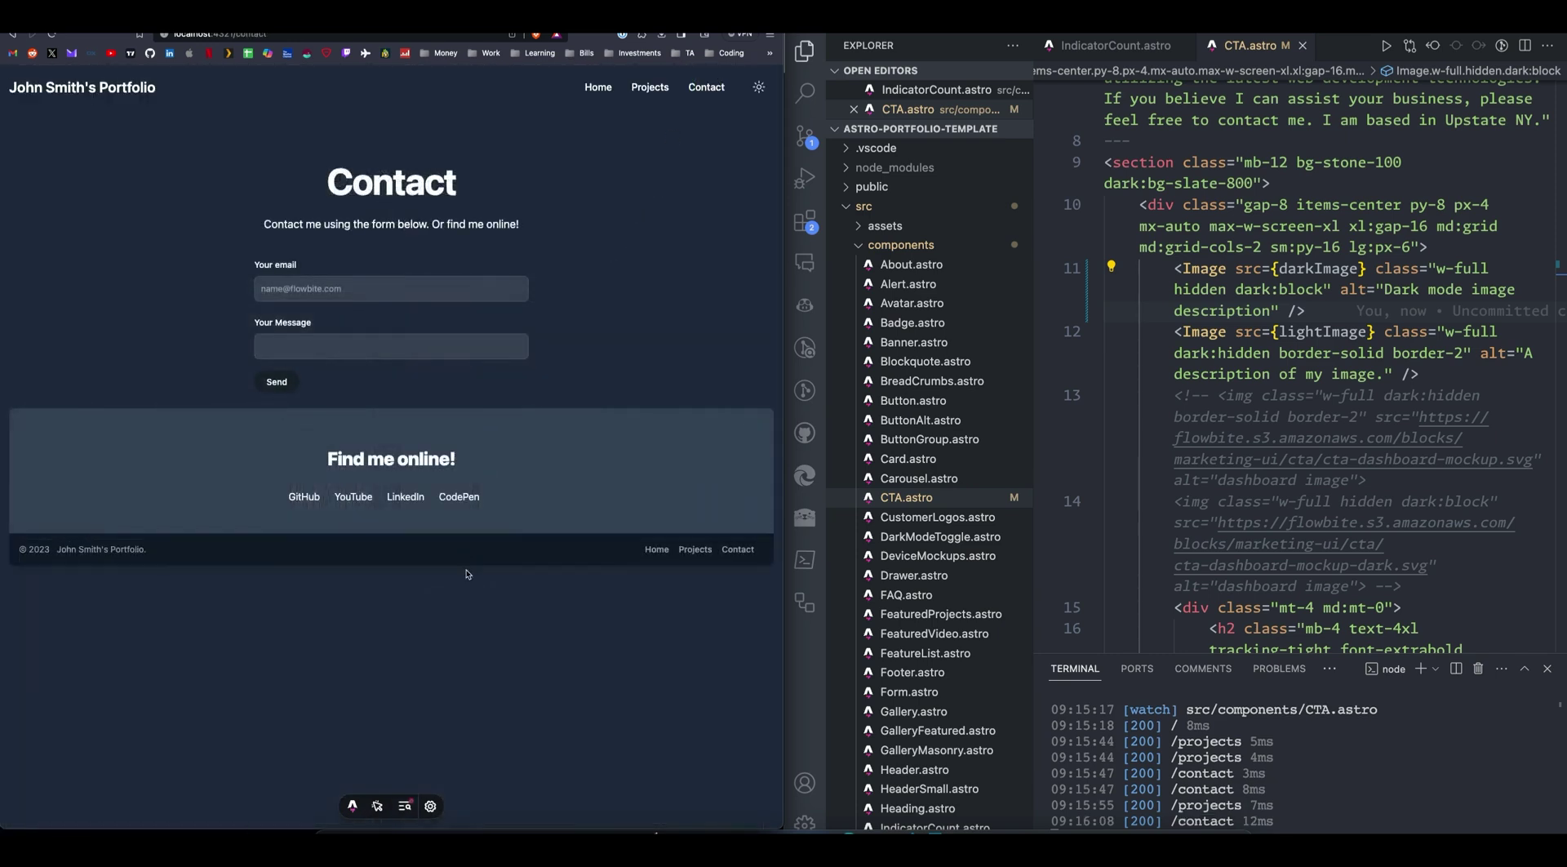
{"action": "left_click", "coordinate": [406, 806]}
{"action": "mouse_move", "coordinate": [282, 388]}
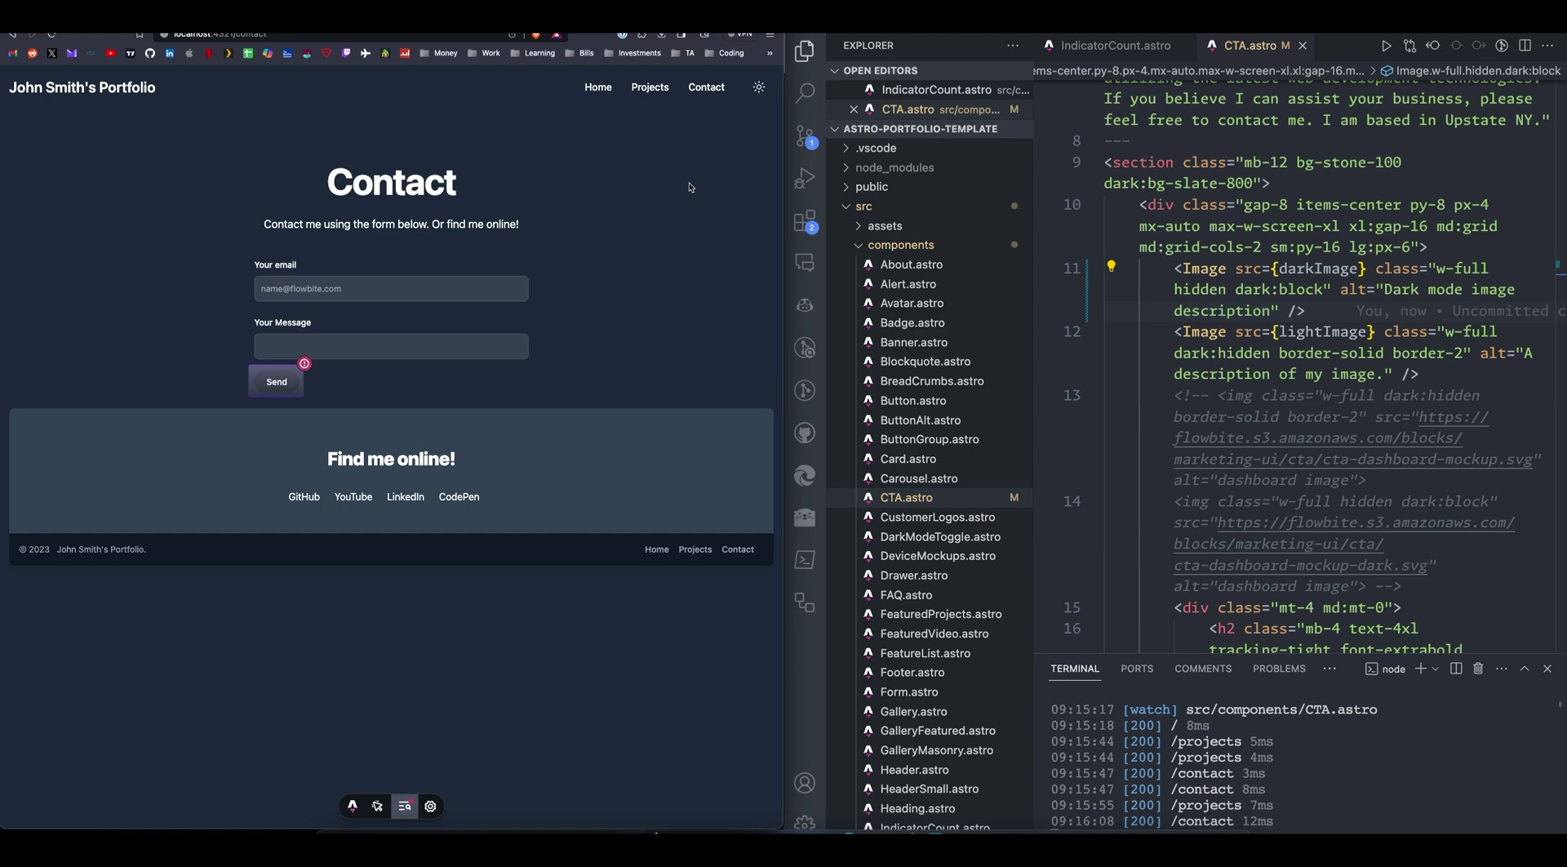
{"action": "key", "text": "Escape"}
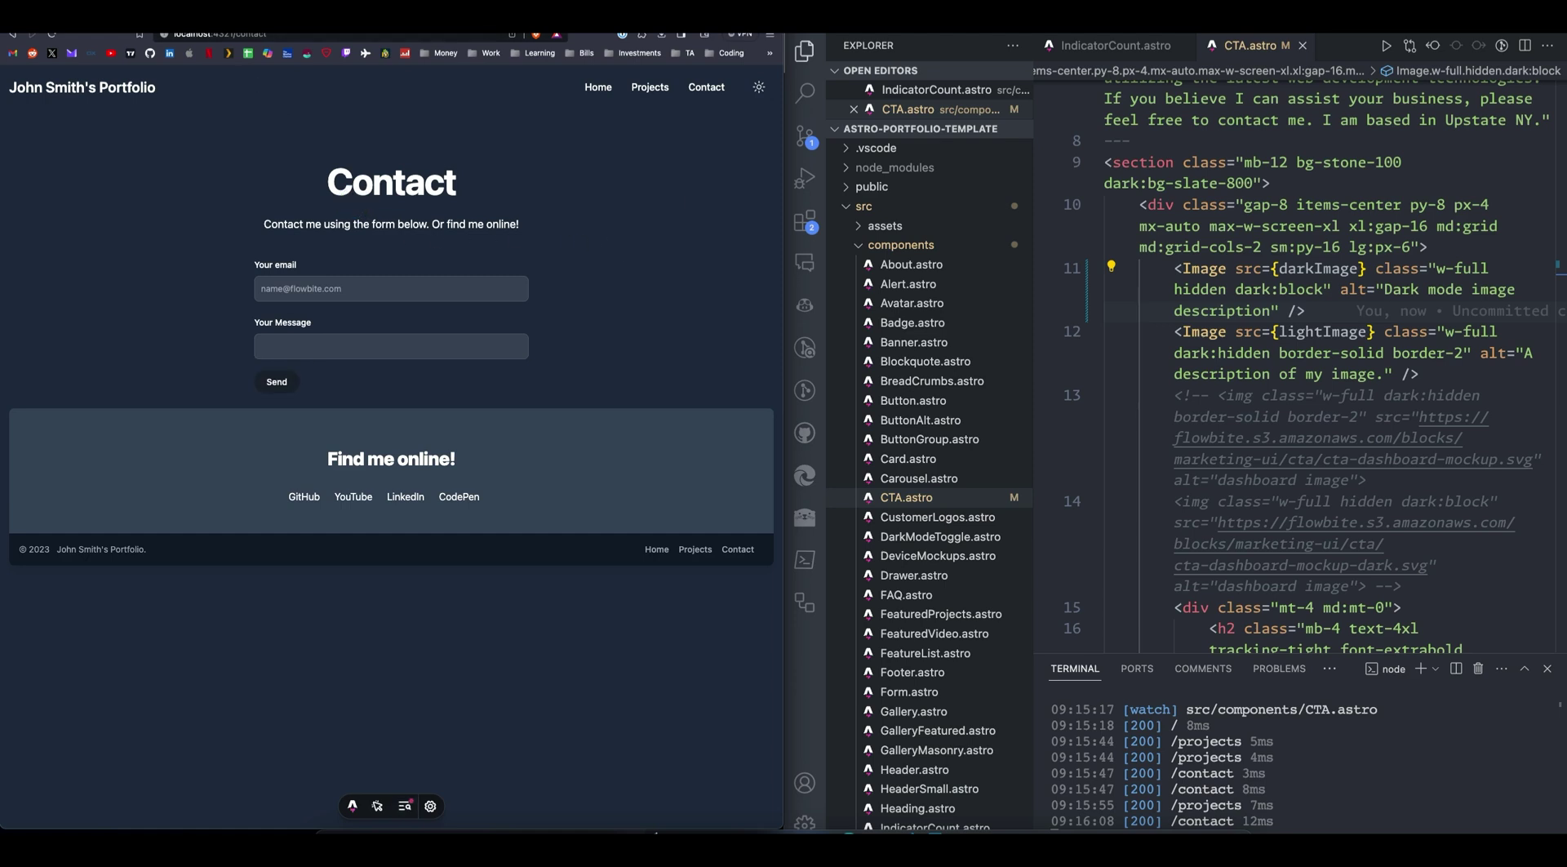
{"action": "key", "text": "ctrl+Tab"}
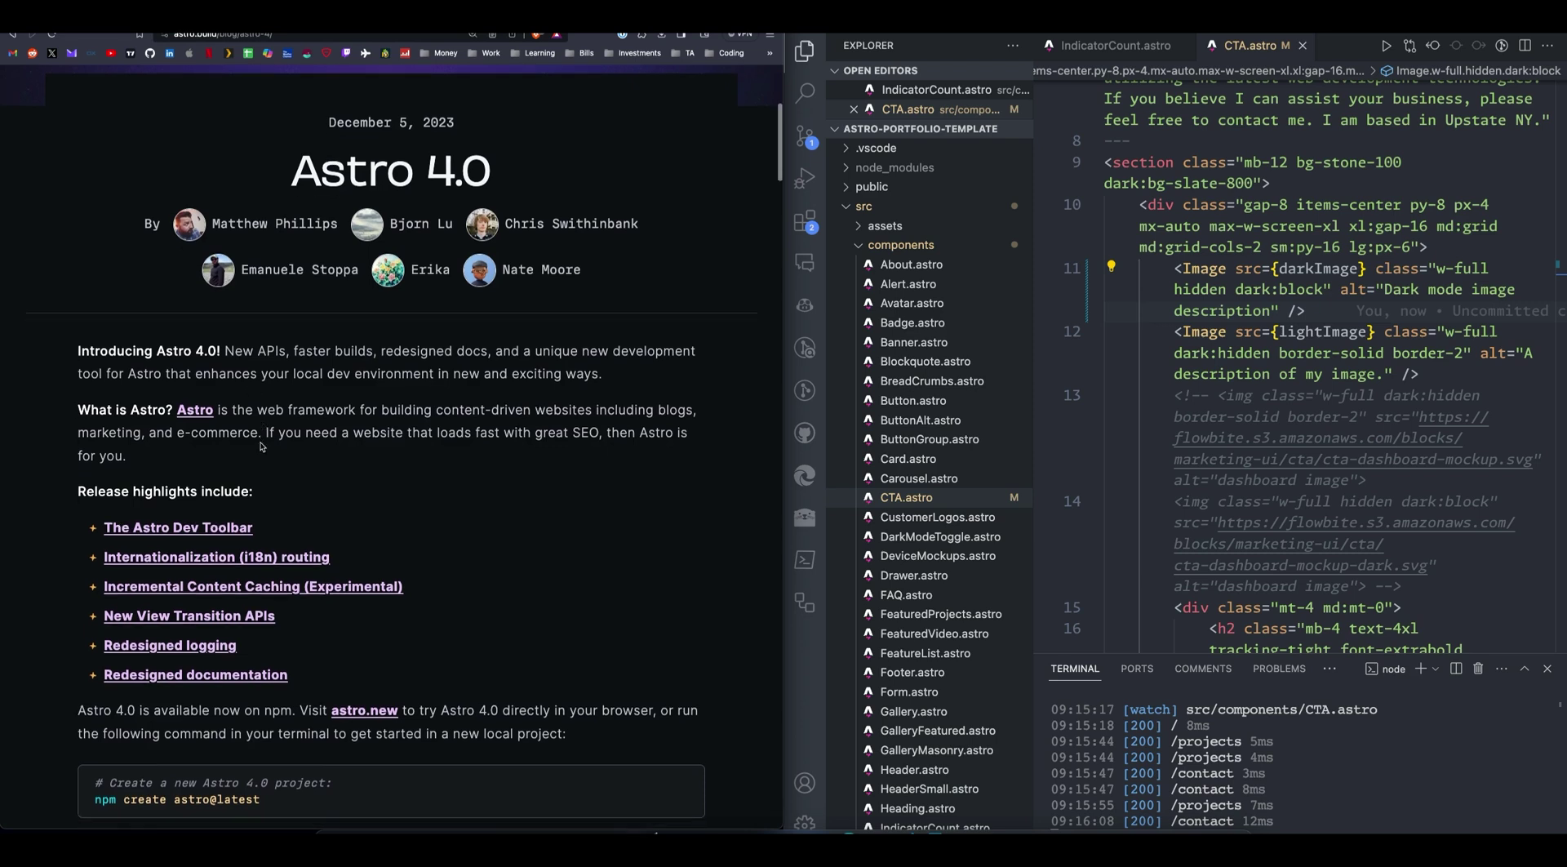
Step: Read the Astro 4.0 post through i18n Routing and Incremental Content Caching to New View Transition APIs
{"action": "scroll", "coordinate": [262, 446], "scroll_direction": "down", "scroll_amount": 15}
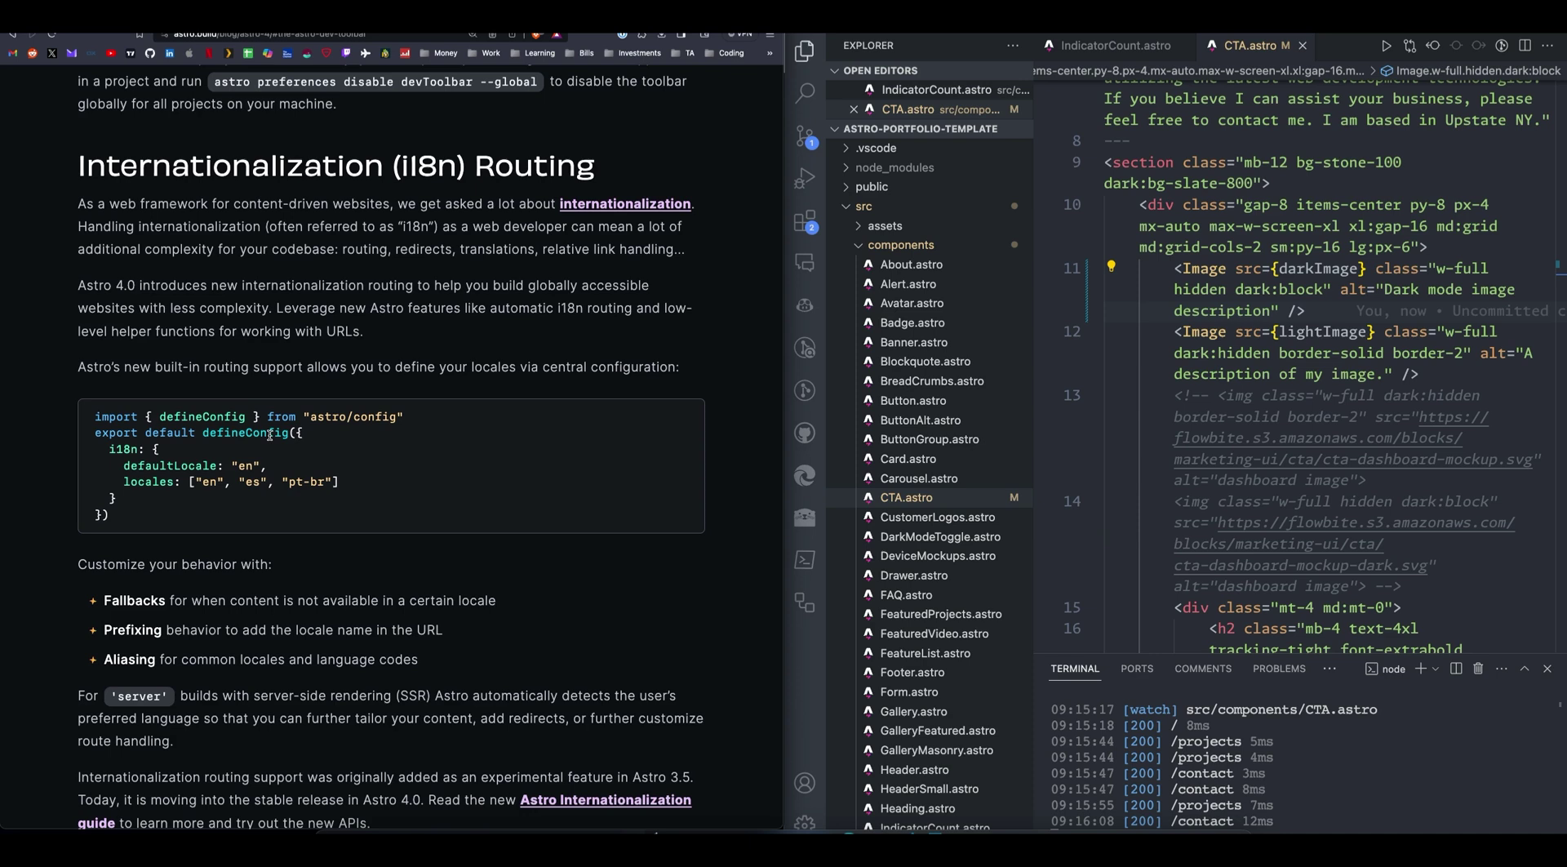
{"action": "scroll", "coordinate": [269, 435], "scroll_direction": "down", "scroll_amount": 1}
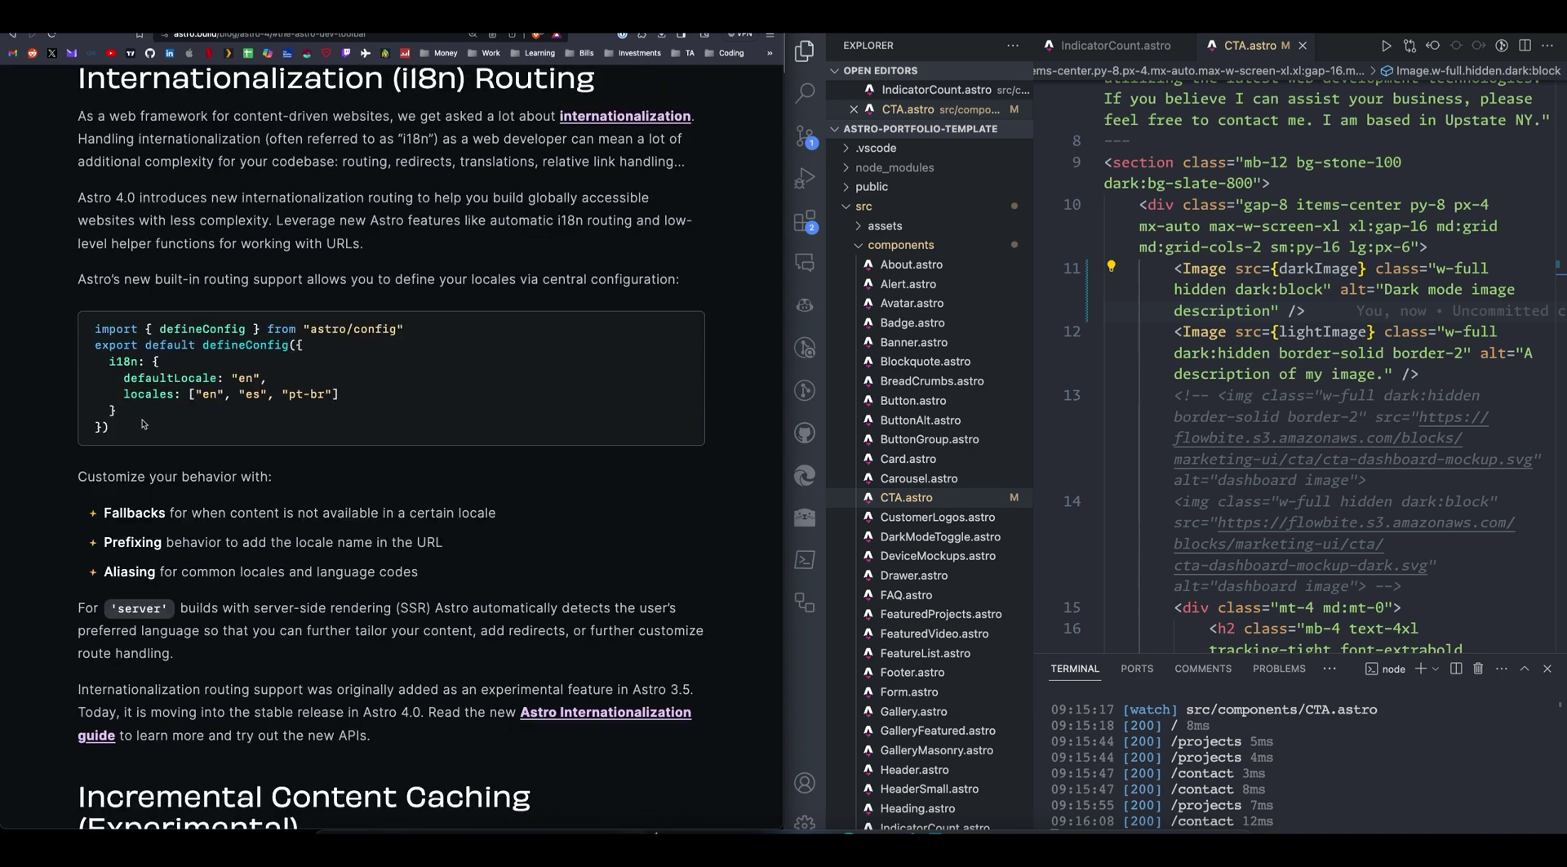
{"action": "left_click_drag", "start_coordinate": [269, 435], "coordinate": [124, 347]}
{"action": "left_click", "coordinate": [130, 357]}
{"action": "scroll", "coordinate": [169, 460], "scroll_direction": "down", "scroll_amount": 6}
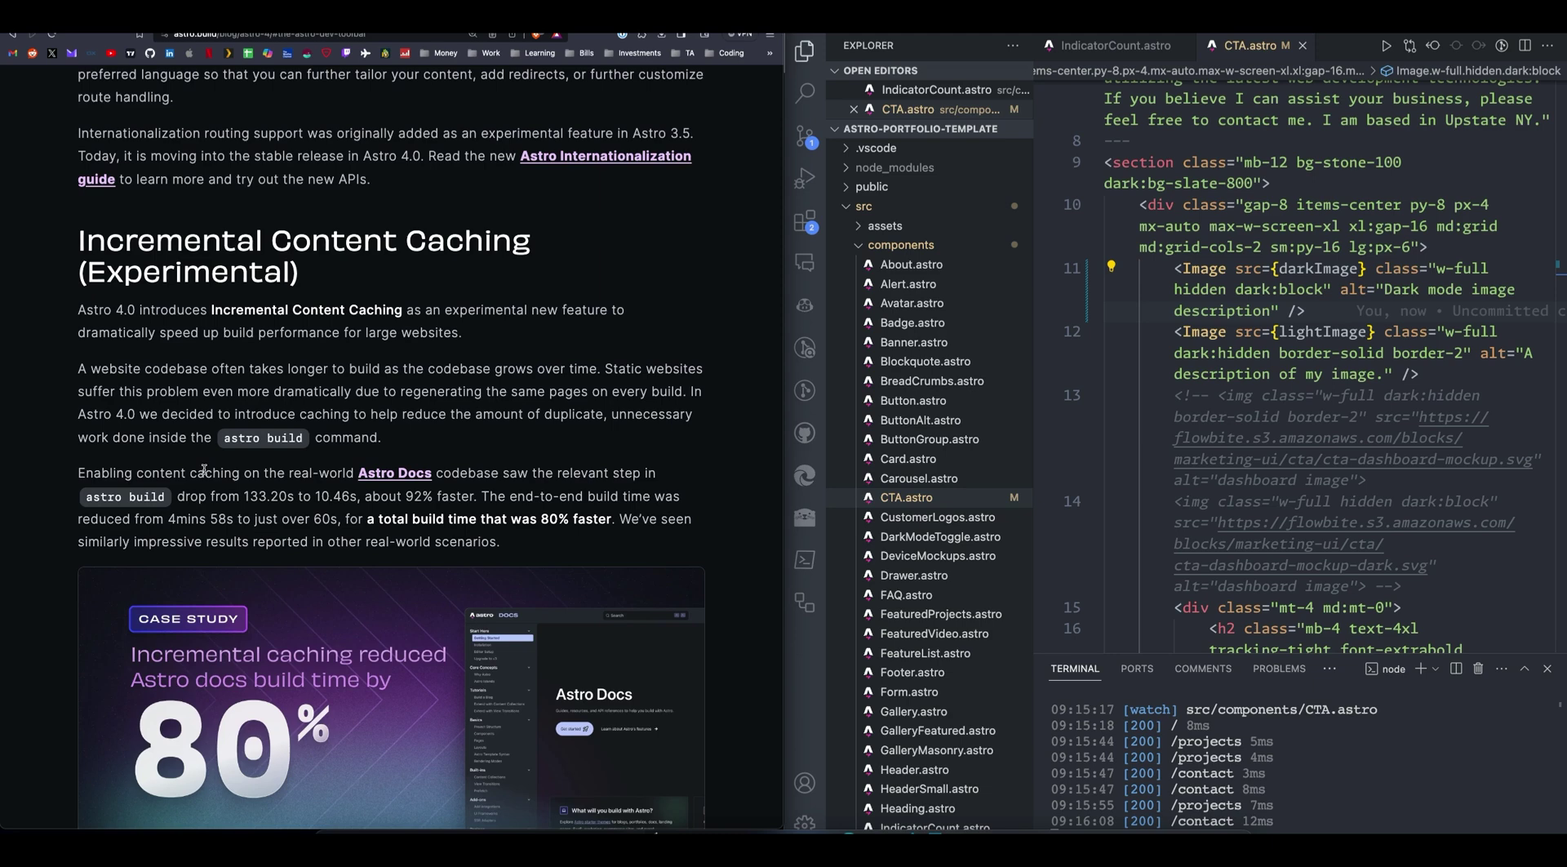
{"action": "scroll", "coordinate": [204, 469], "scroll_direction": "down", "scroll_amount": 5}
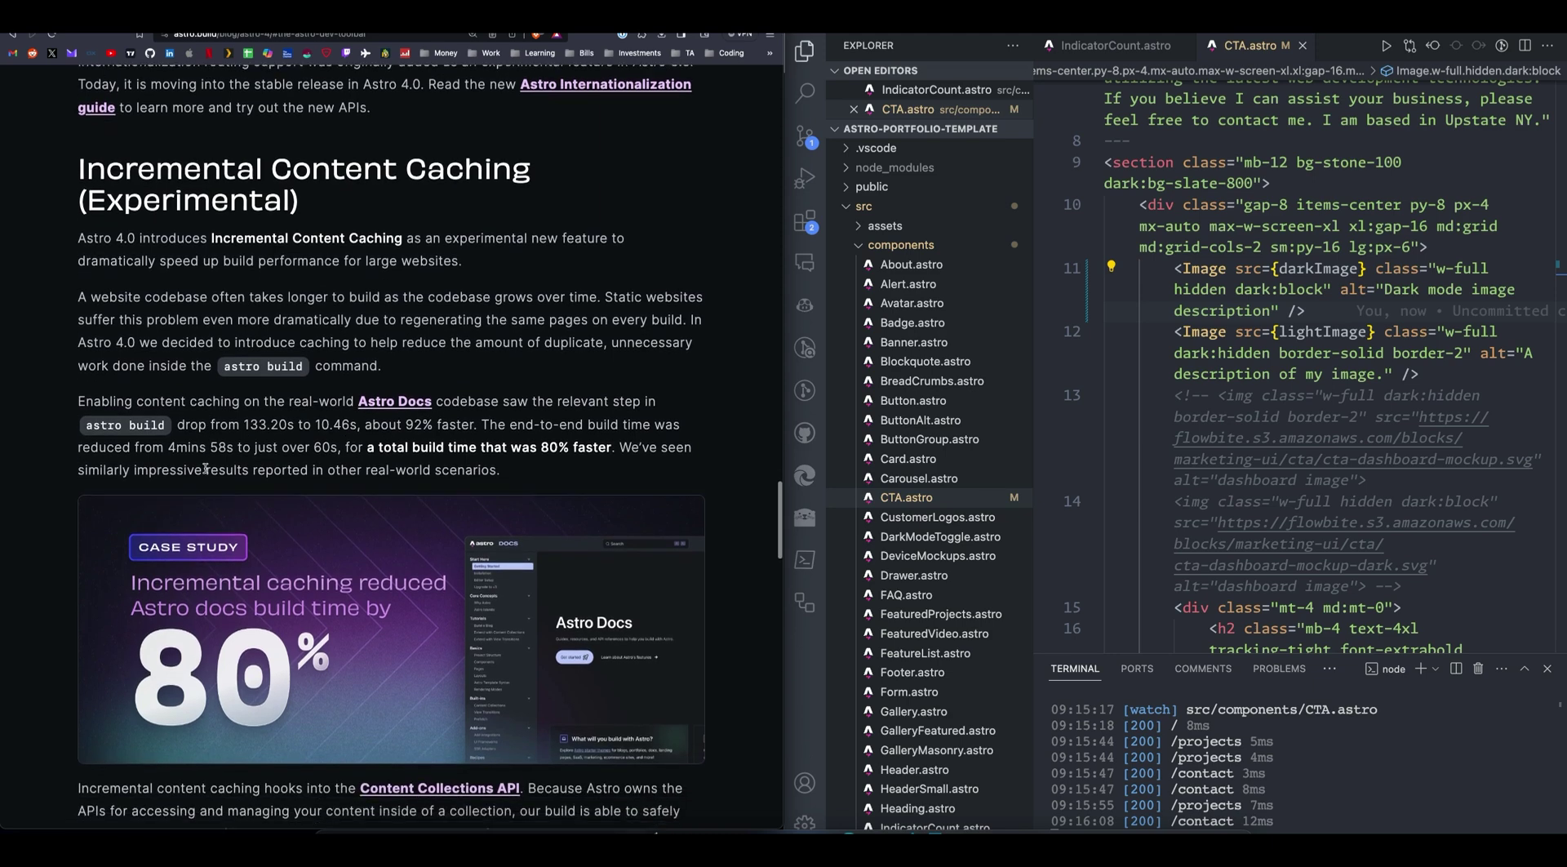
{"action": "scroll", "coordinate": [206, 465], "scroll_direction": "down", "scroll_amount": 5}
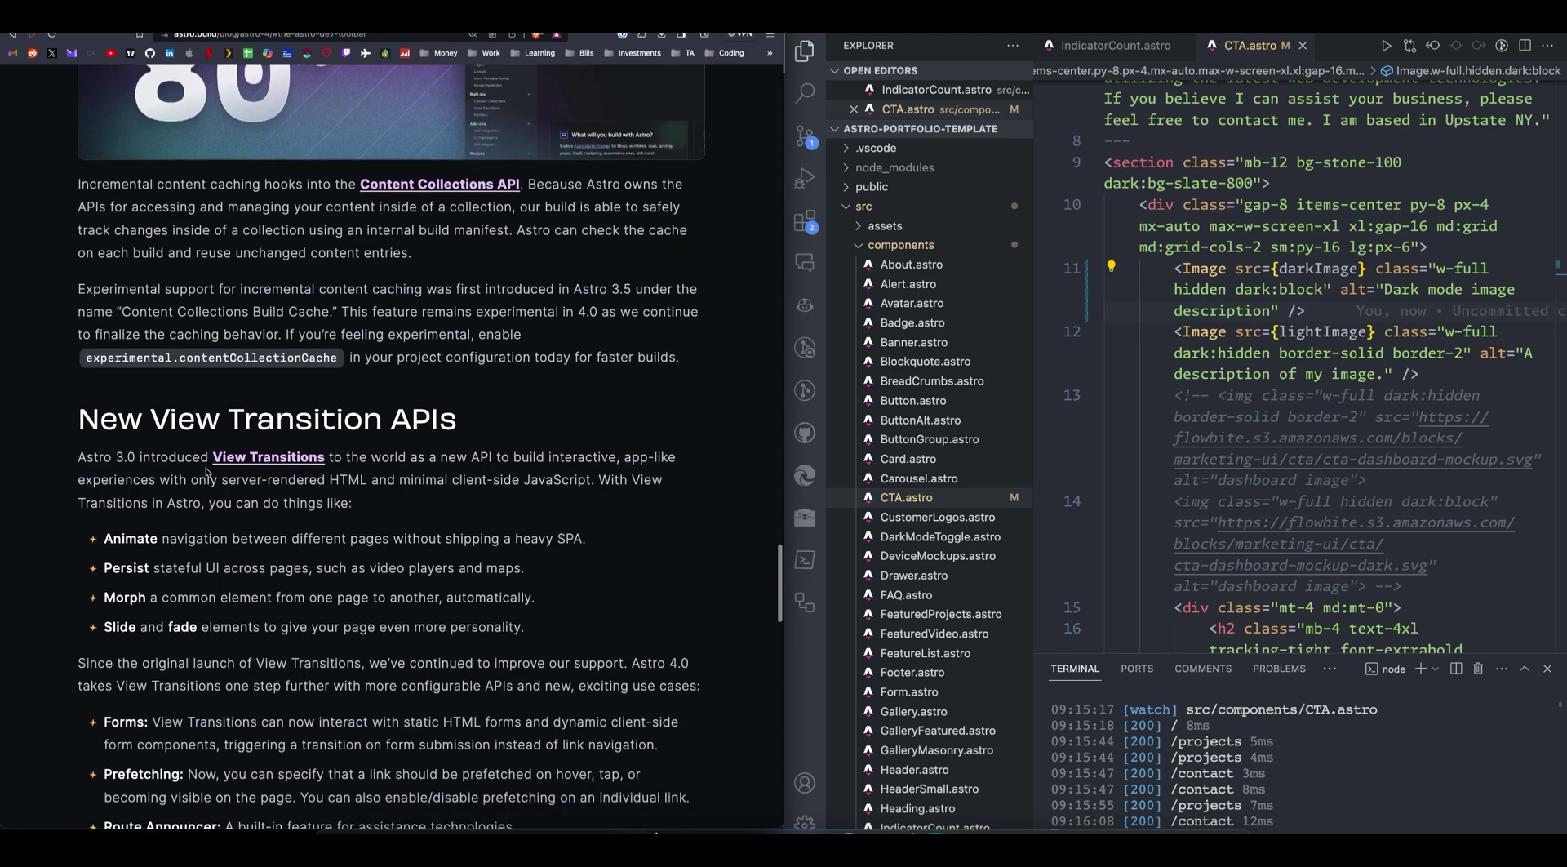
Step: Highlight the four New View Transition API capability bullets, then clear the selection
{"action": "scroll", "coordinate": [207, 474], "scroll_direction": "down", "scroll_amount": 5}
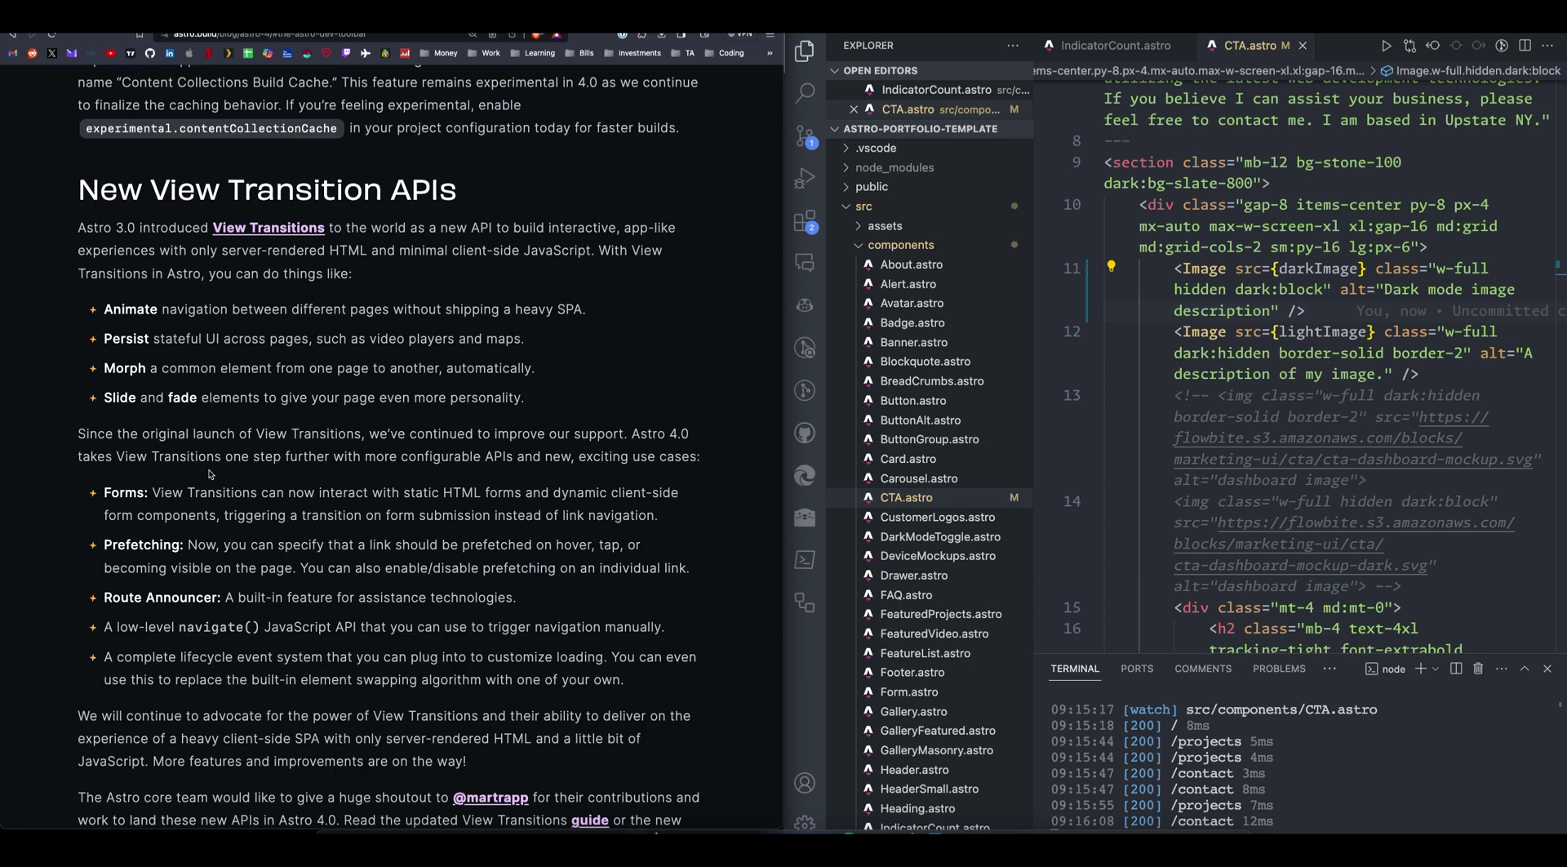
{"action": "left_click_drag", "start_coordinate": [526, 398], "coordinate": [105, 310]}
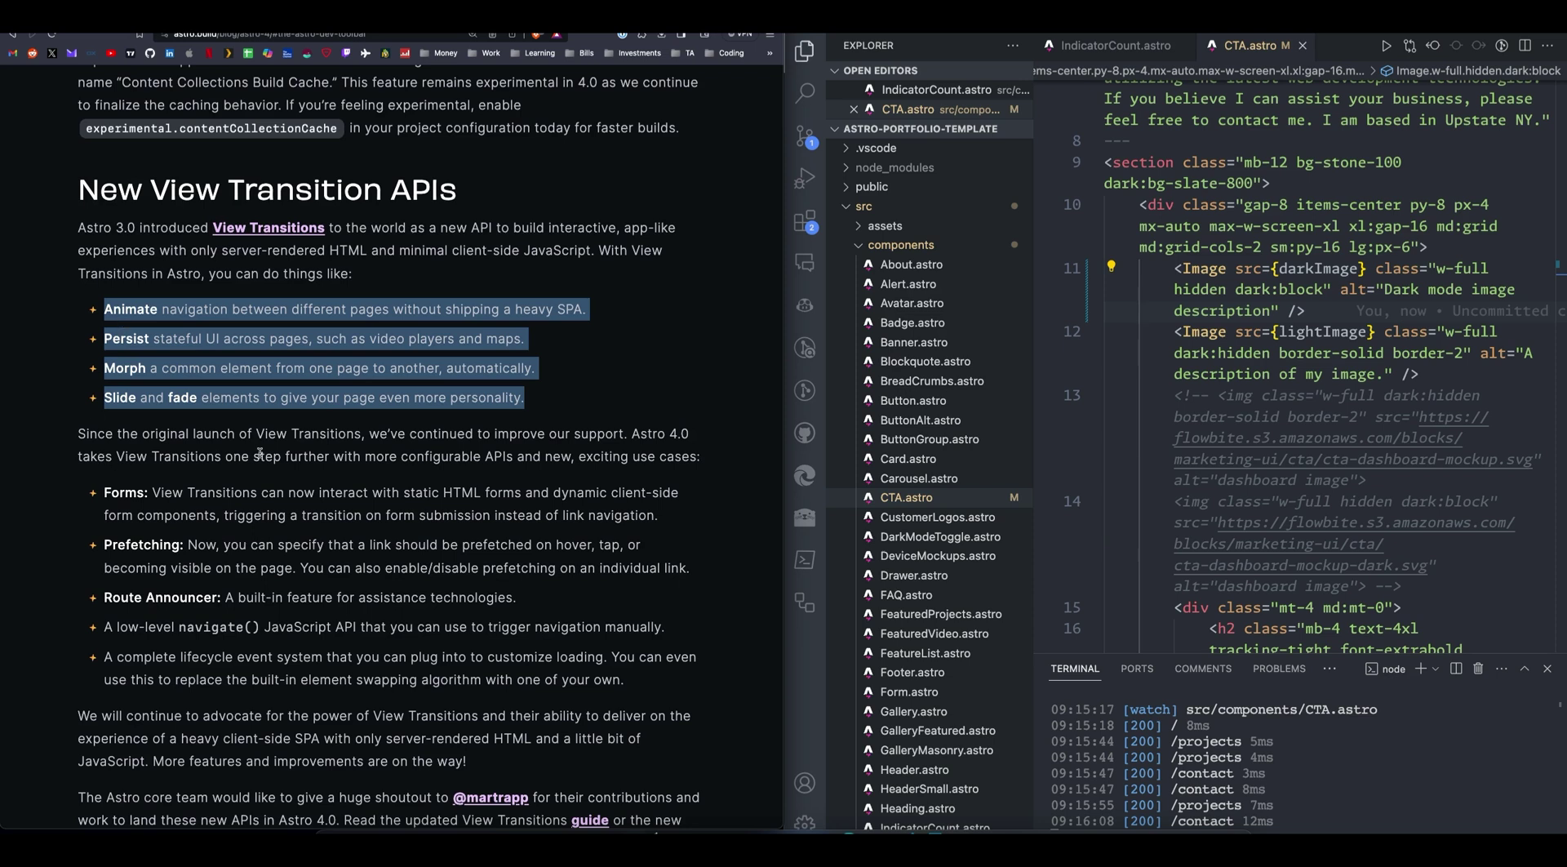
{"action": "left_click", "coordinate": [318, 465]}
{"action": "scroll", "coordinate": [318, 466], "scroll_direction": "down", "scroll_amount": 1}
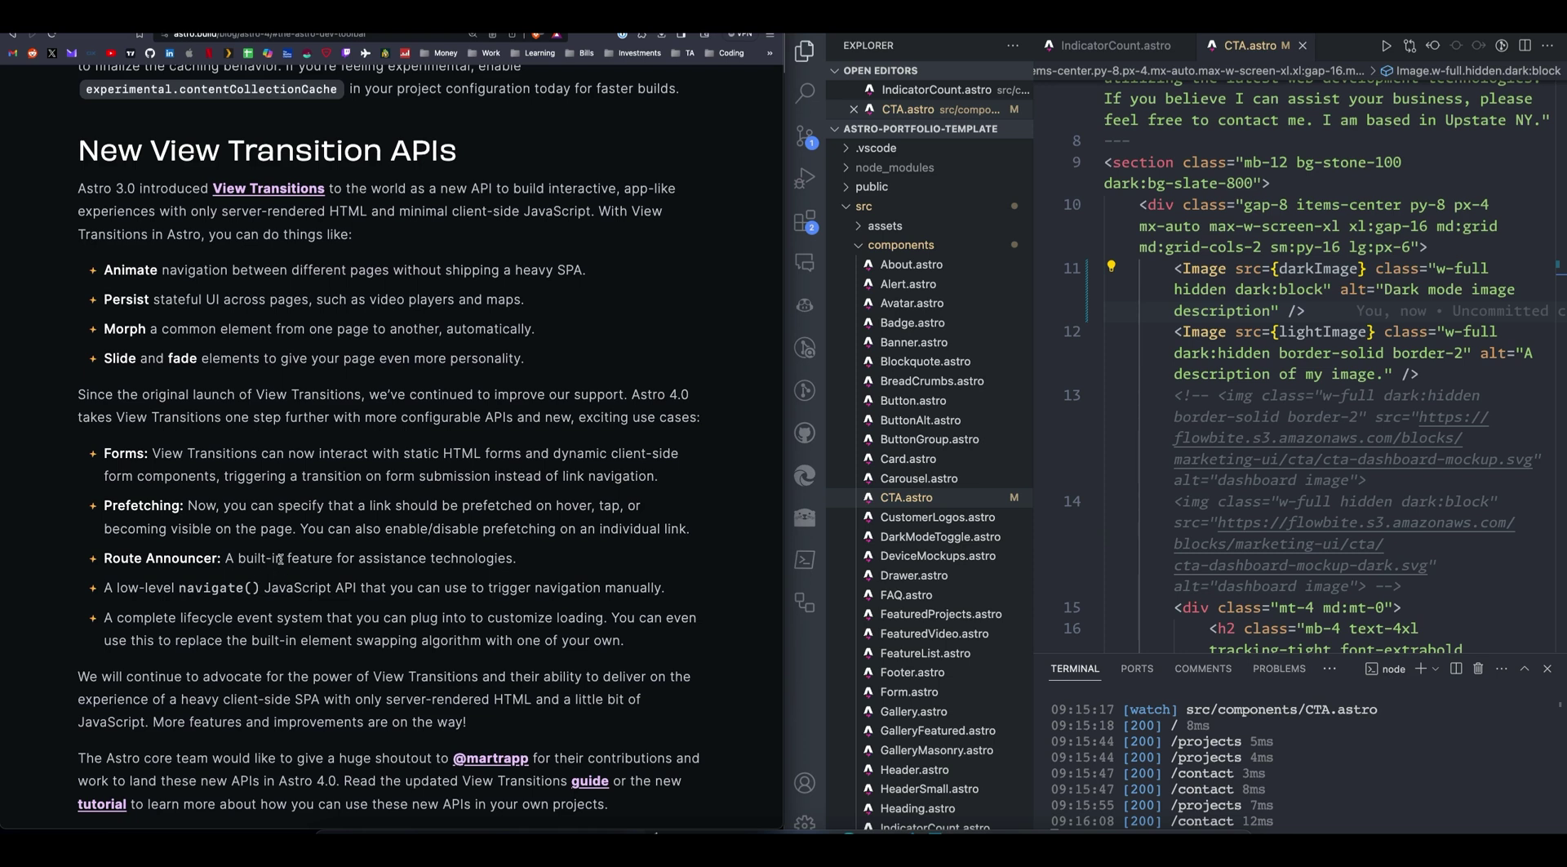
Step: Read on through the Redesigned logging section to Redesigned documentation
{"action": "scroll", "coordinate": [282, 568], "scroll_direction": "down", "scroll_amount": 1}
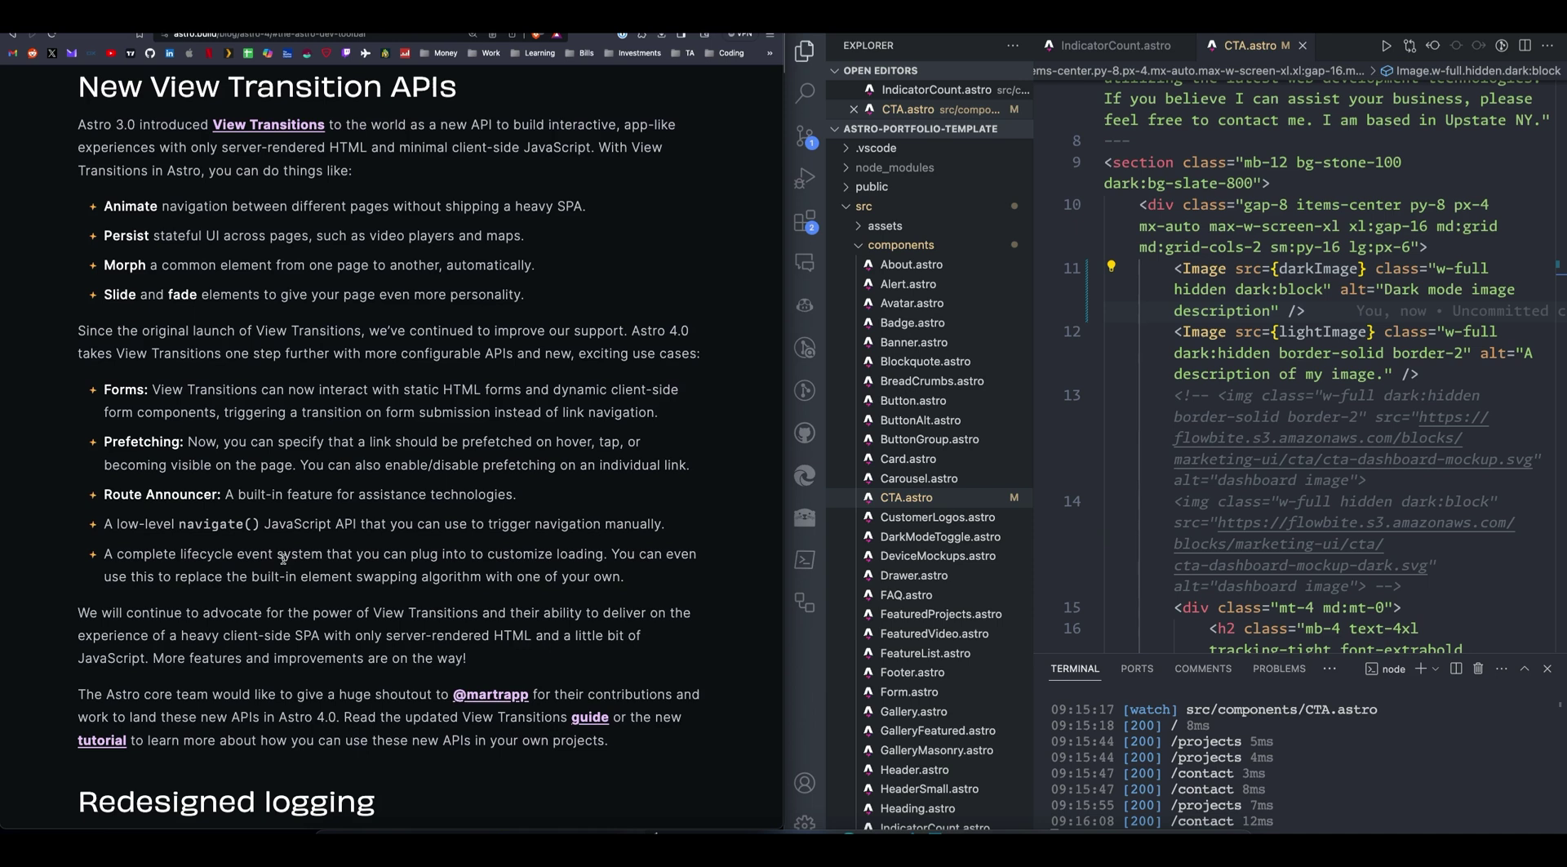
{"action": "scroll", "coordinate": [284, 559], "scroll_direction": "down", "scroll_amount": 5}
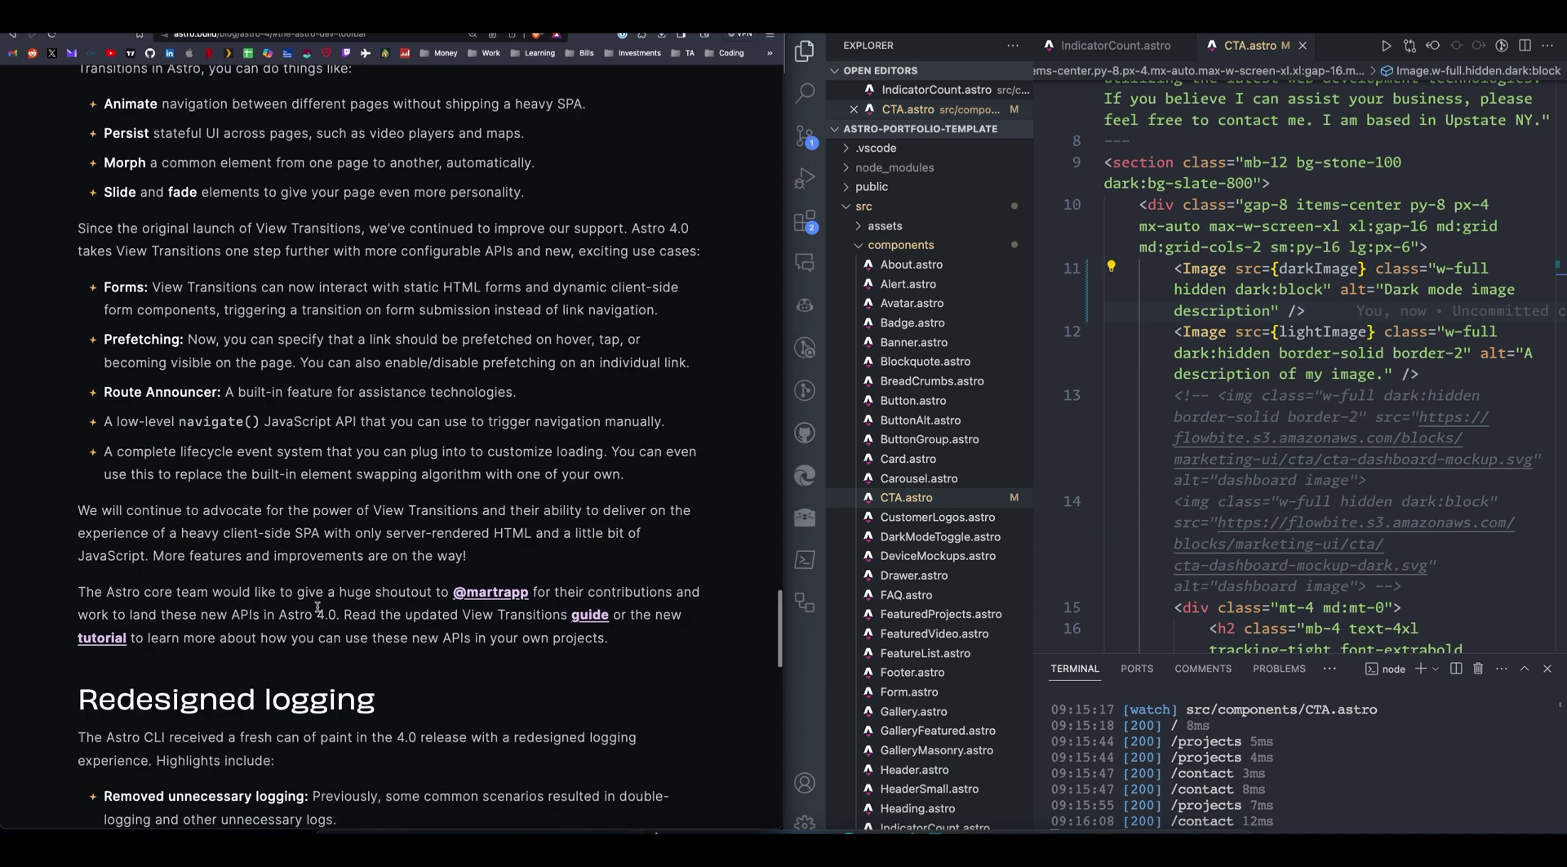
{"action": "left_click_drag", "start_coordinate": [211, 659], "coordinate": [106, 477]}
{"action": "left_click", "coordinate": [144, 438]}
{"action": "scroll", "coordinate": [245, 465], "scroll_direction": "down", "scroll_amount": 4}
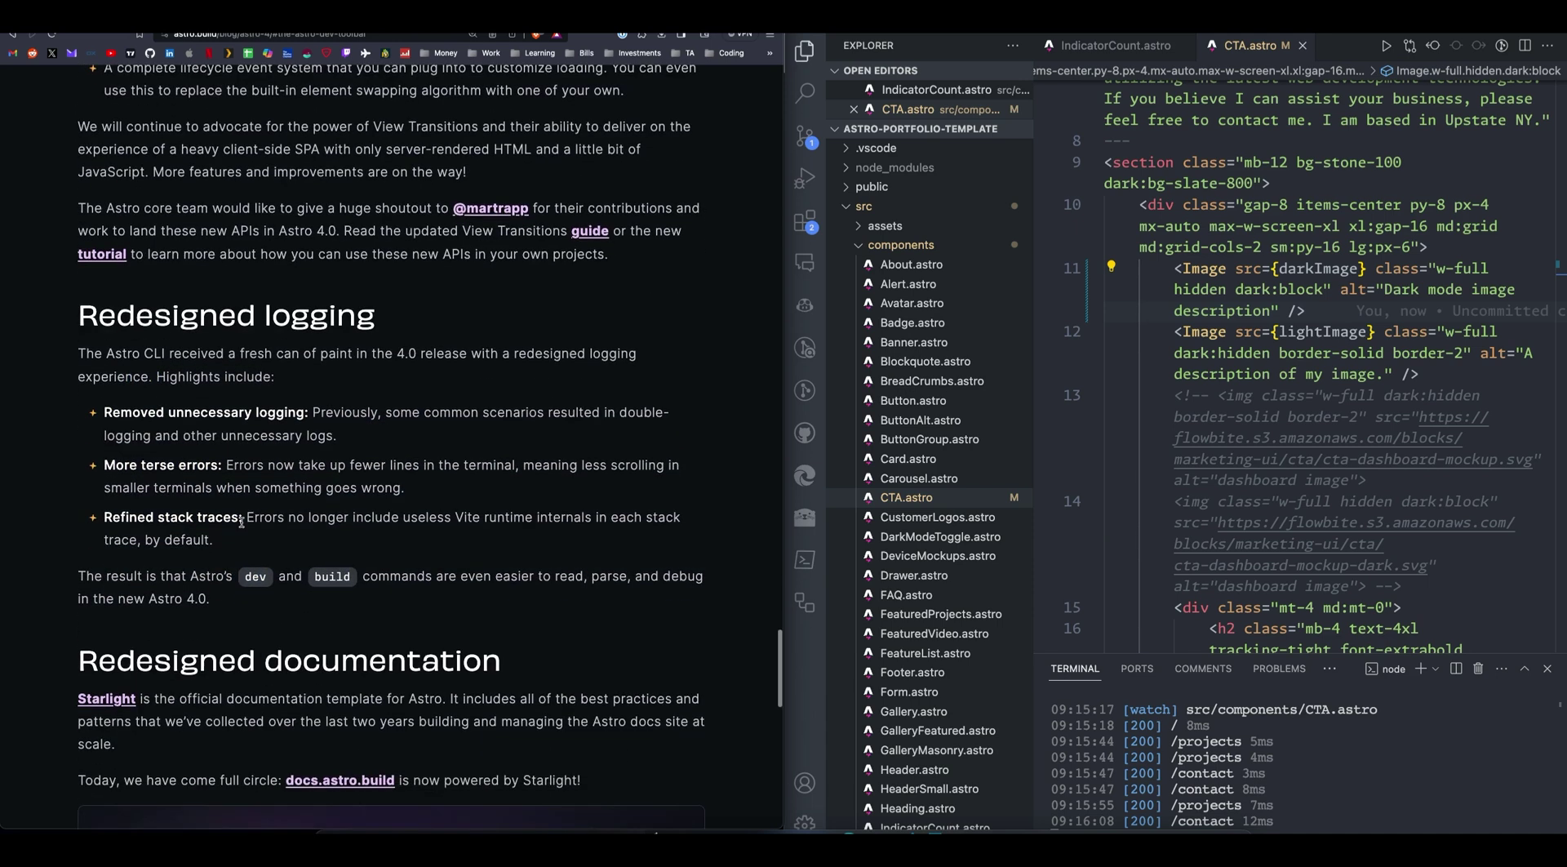
{"action": "left_click", "coordinate": [341, 482]}
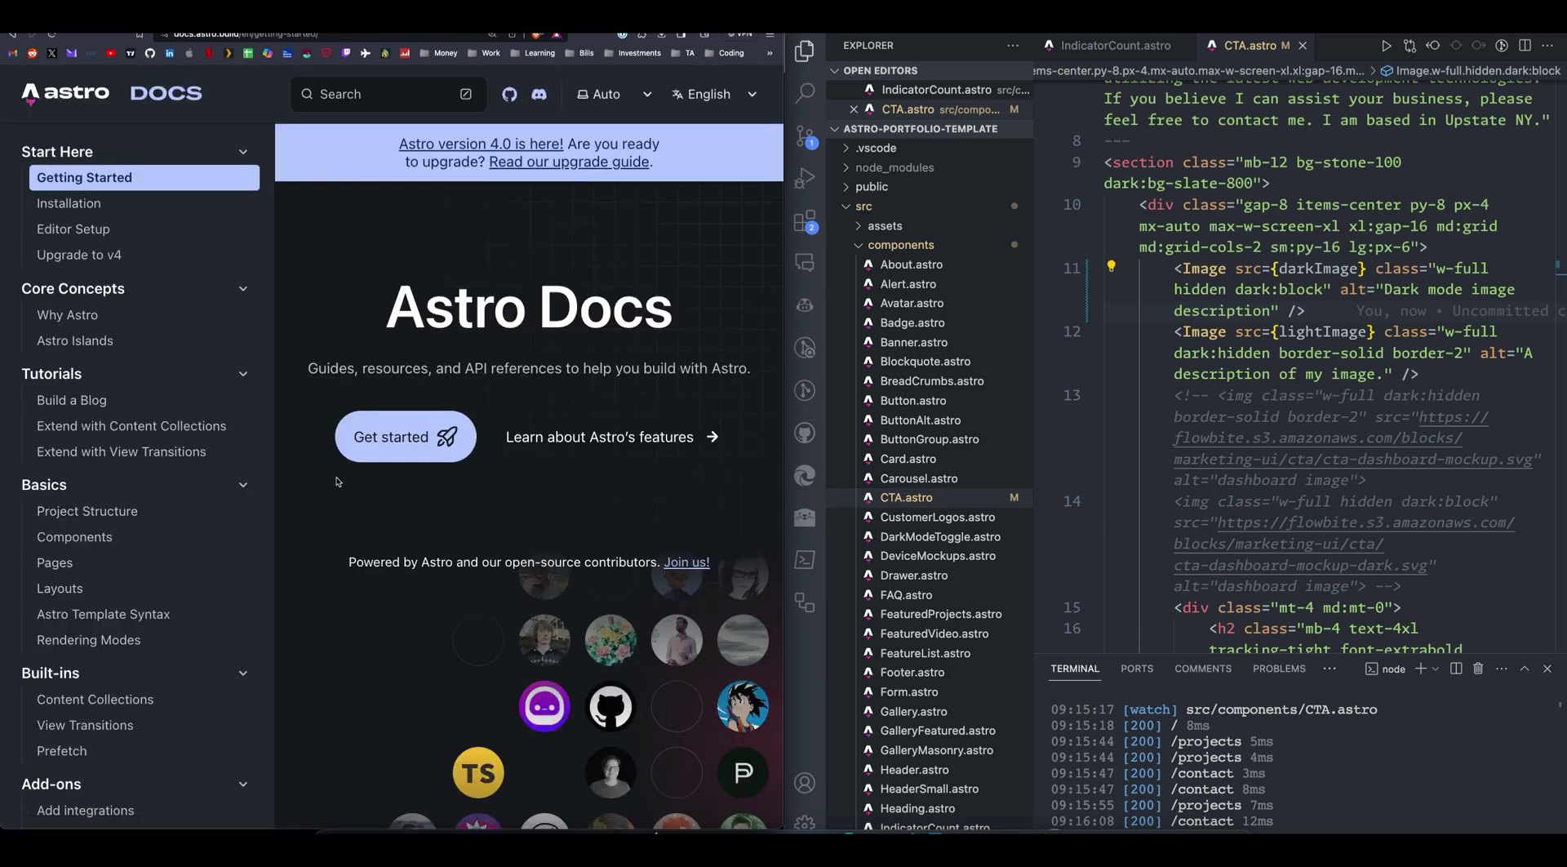
{"action": "scroll", "coordinate": [143, 500], "scroll_direction": "down", "scroll_amount": 8}
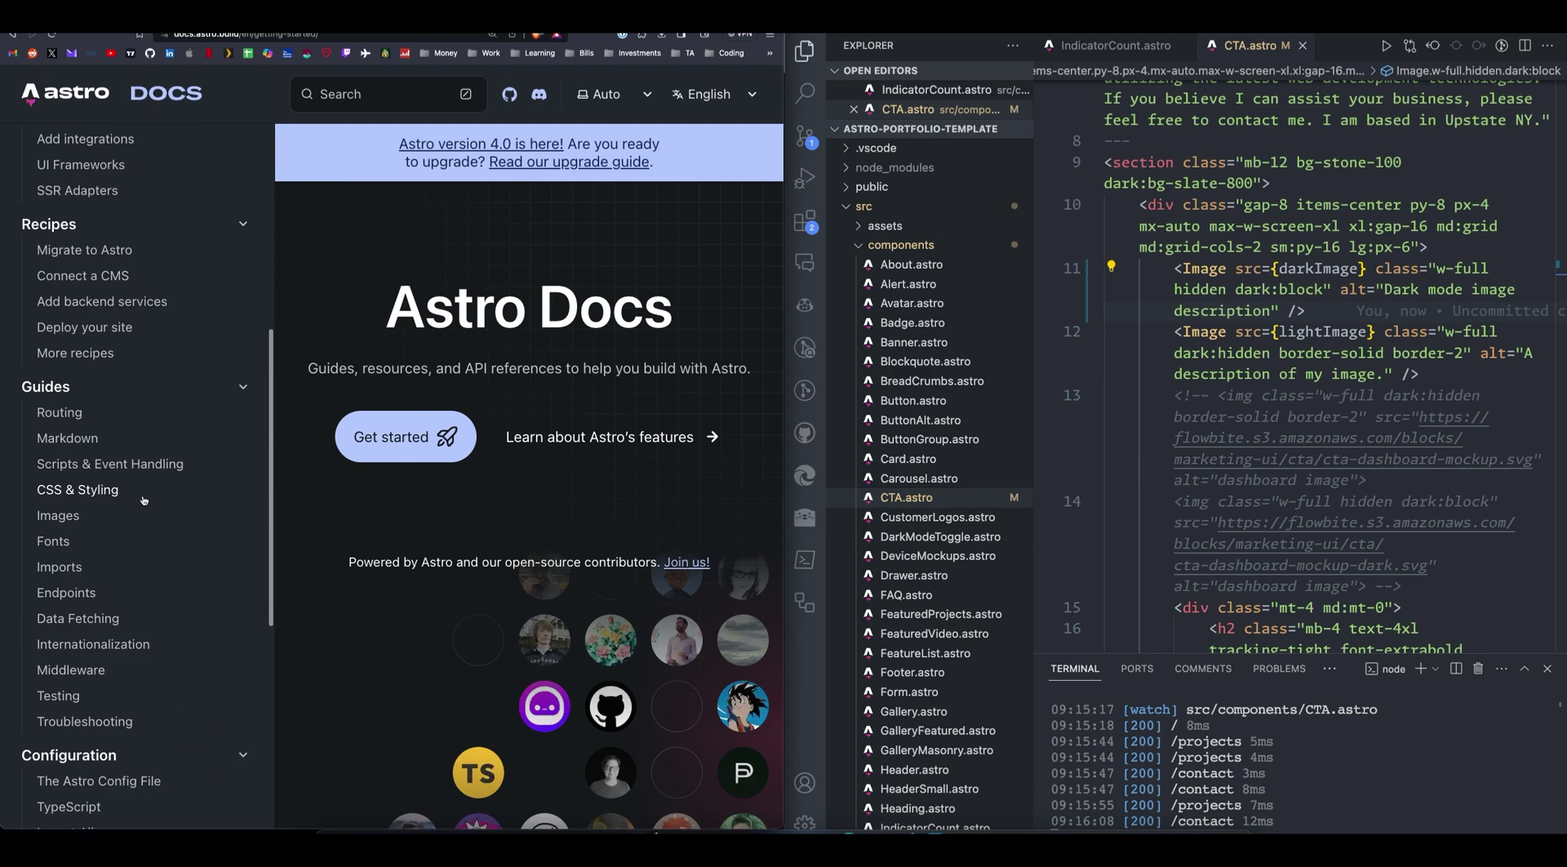
{"action": "scroll", "coordinate": [144, 500], "scroll_direction": "up", "scroll_amount": 8}
{"action": "left_click", "coordinate": [80, 315]}
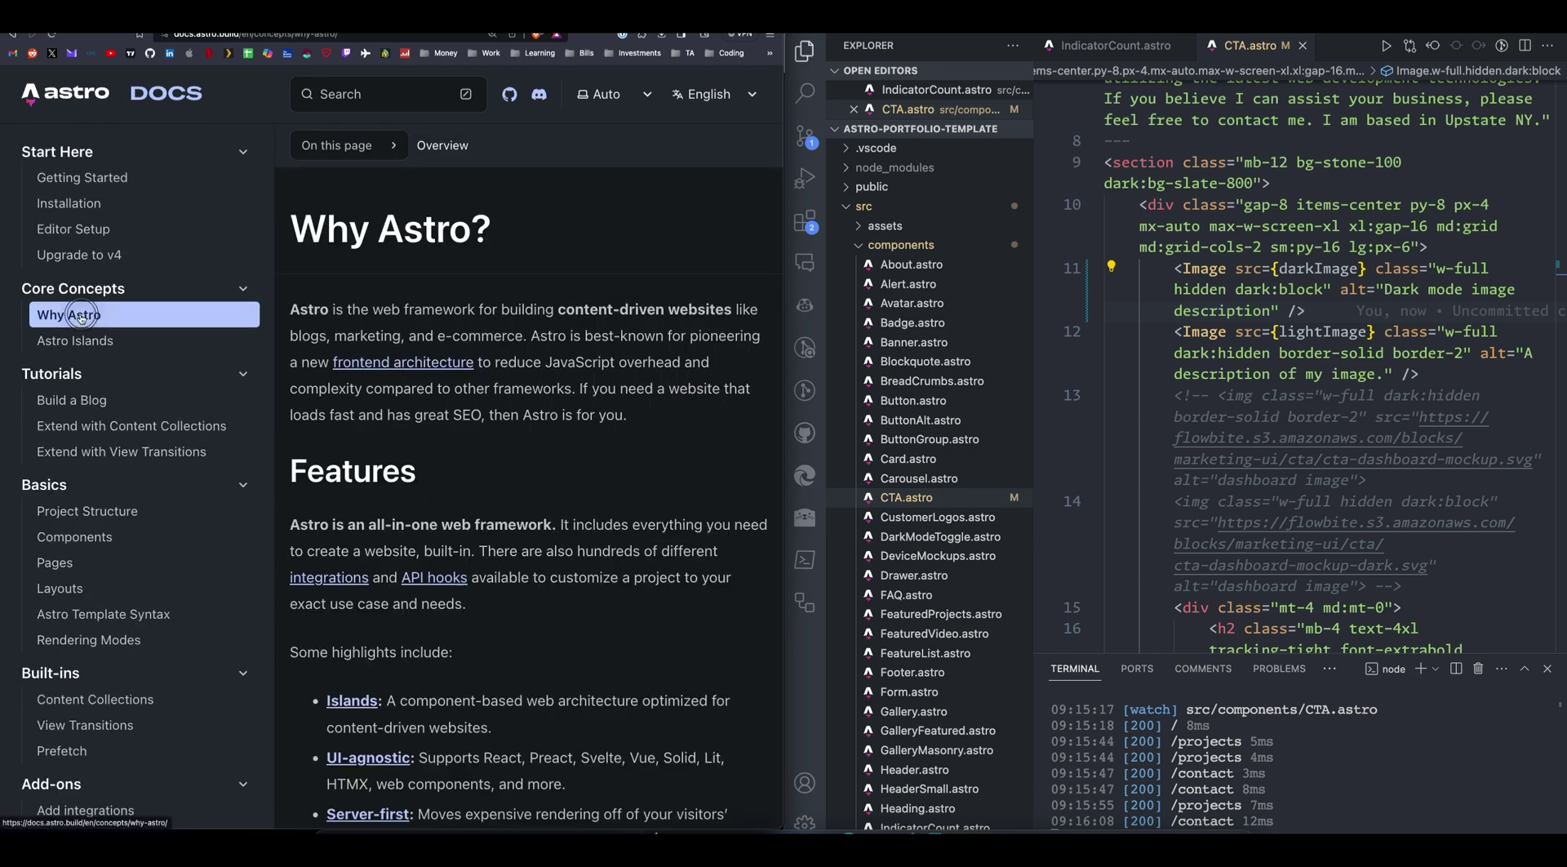
{"action": "scroll", "coordinate": [369, 385], "scroll_direction": "down", "scroll_amount": 7}
{"action": "left_click", "coordinate": [80, 230]}
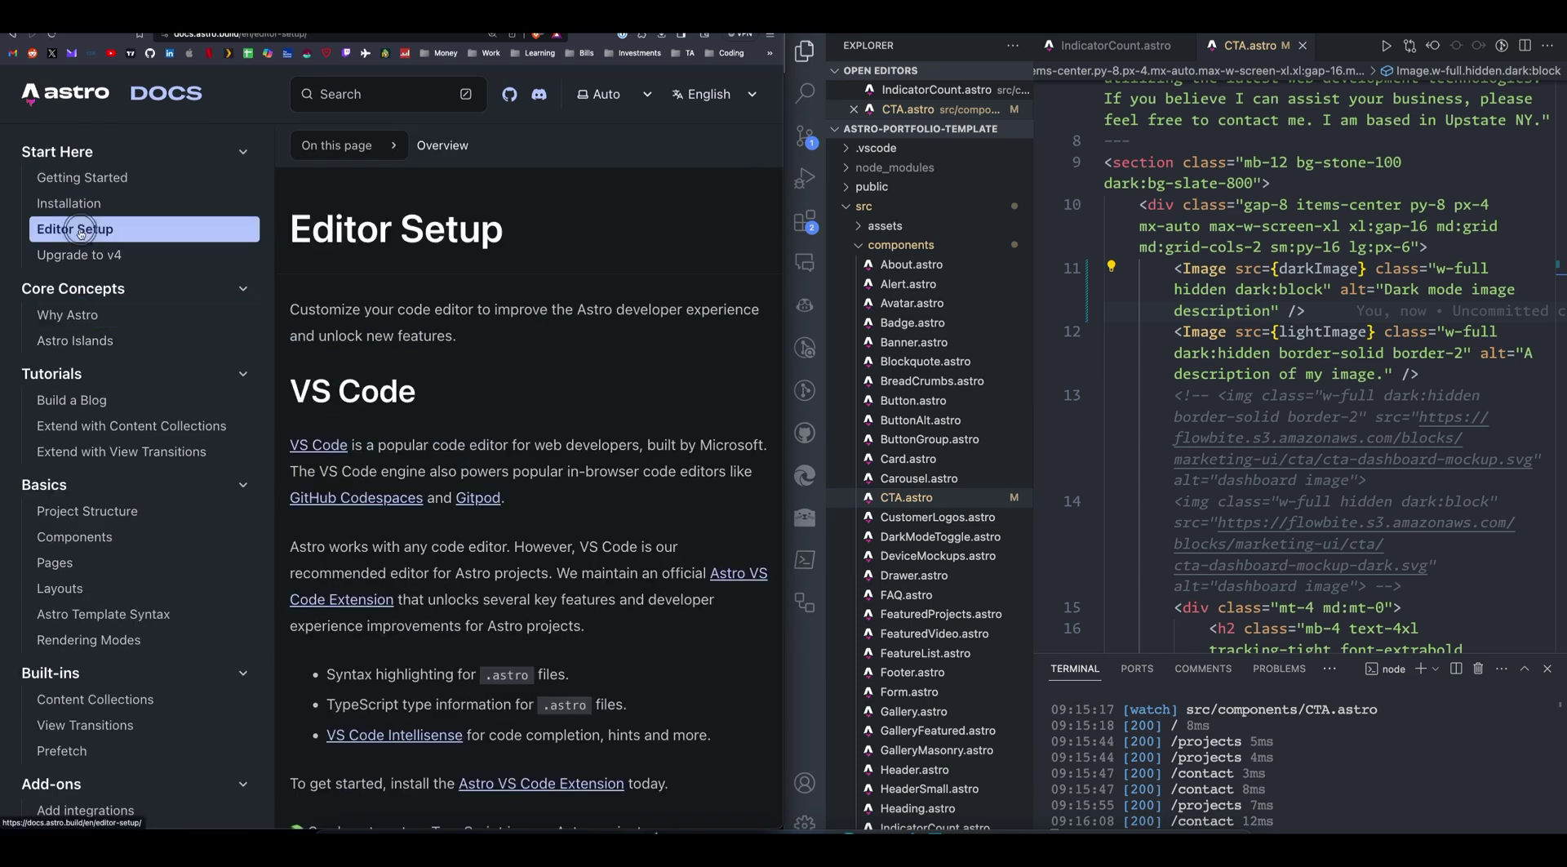
{"action": "left_click", "coordinate": [79, 255]}
{"action": "left_click", "coordinate": [71, 203]}
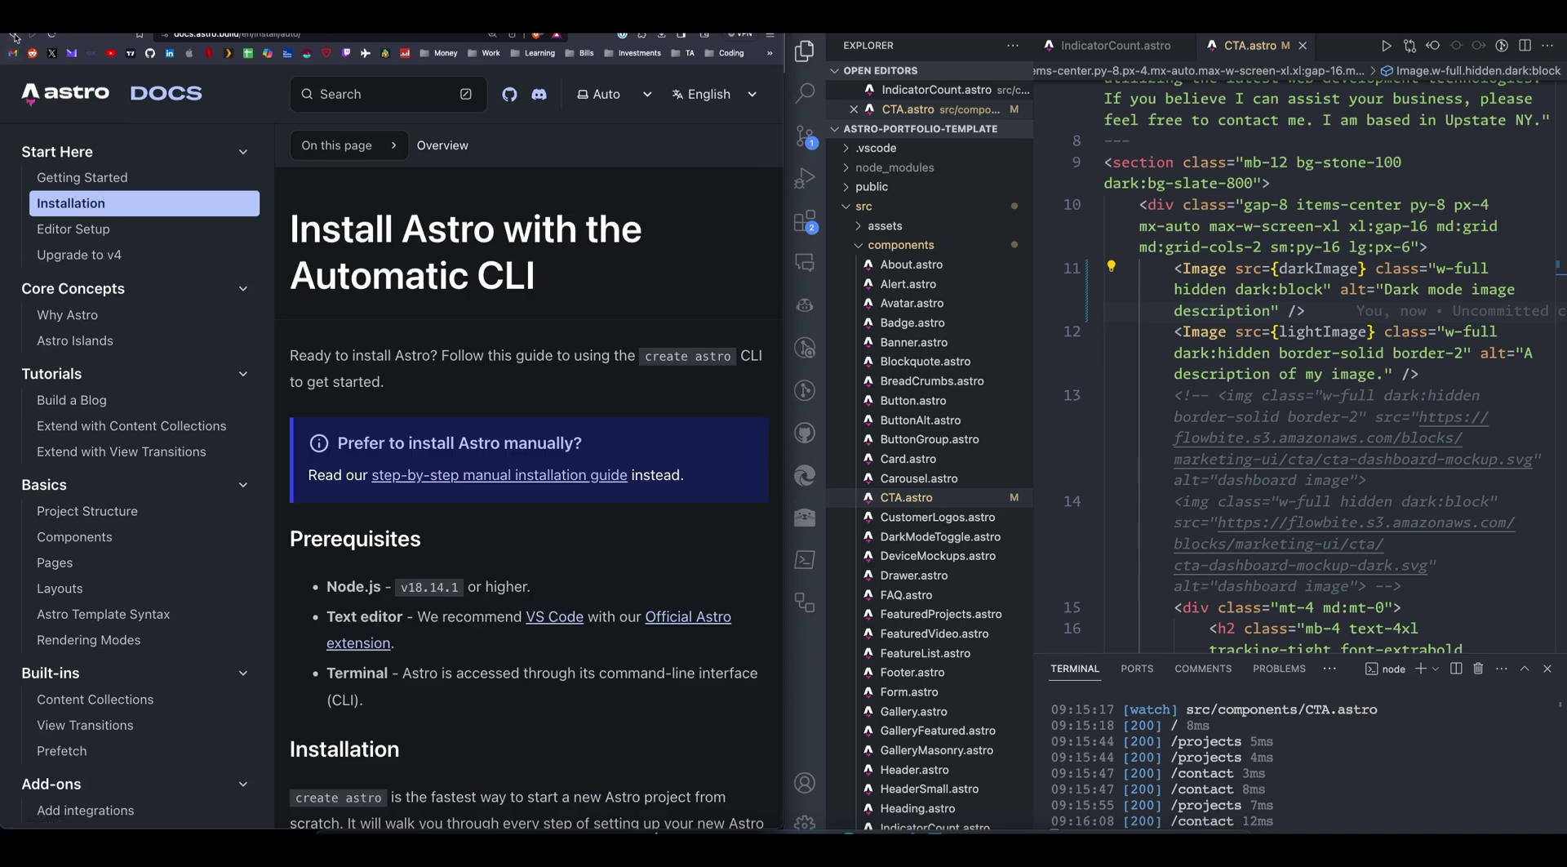
{"action": "left_click", "coordinate": [15, 37]}
{"action": "left_click", "coordinate": [15, 37]}
{"action": "left_click", "coordinate": [15, 38]}
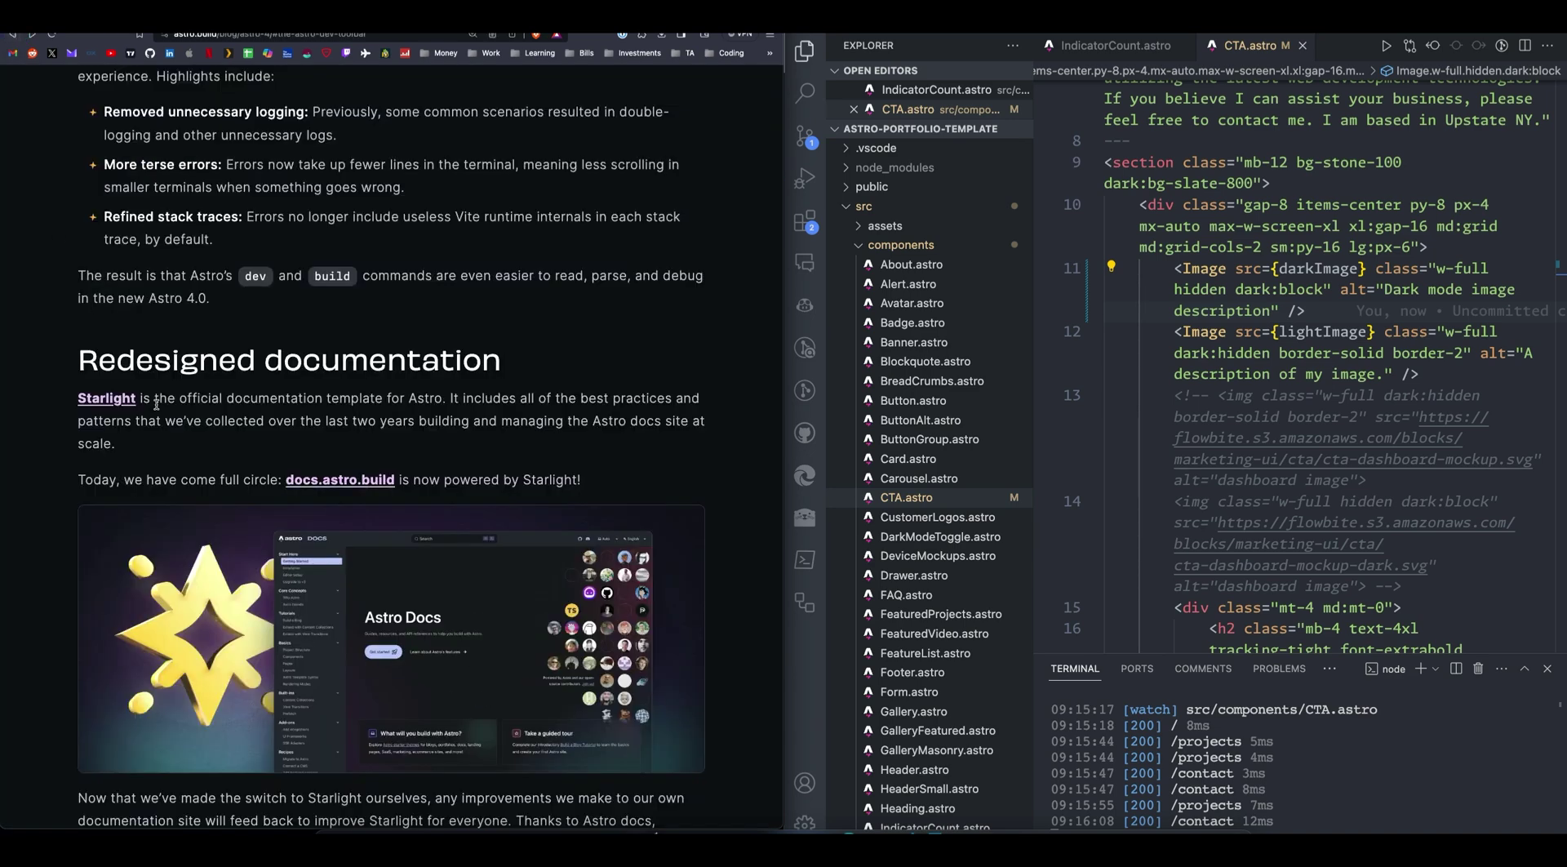
{"action": "scroll", "coordinate": [156, 403], "scroll_direction": "down", "scroll_amount": 5}
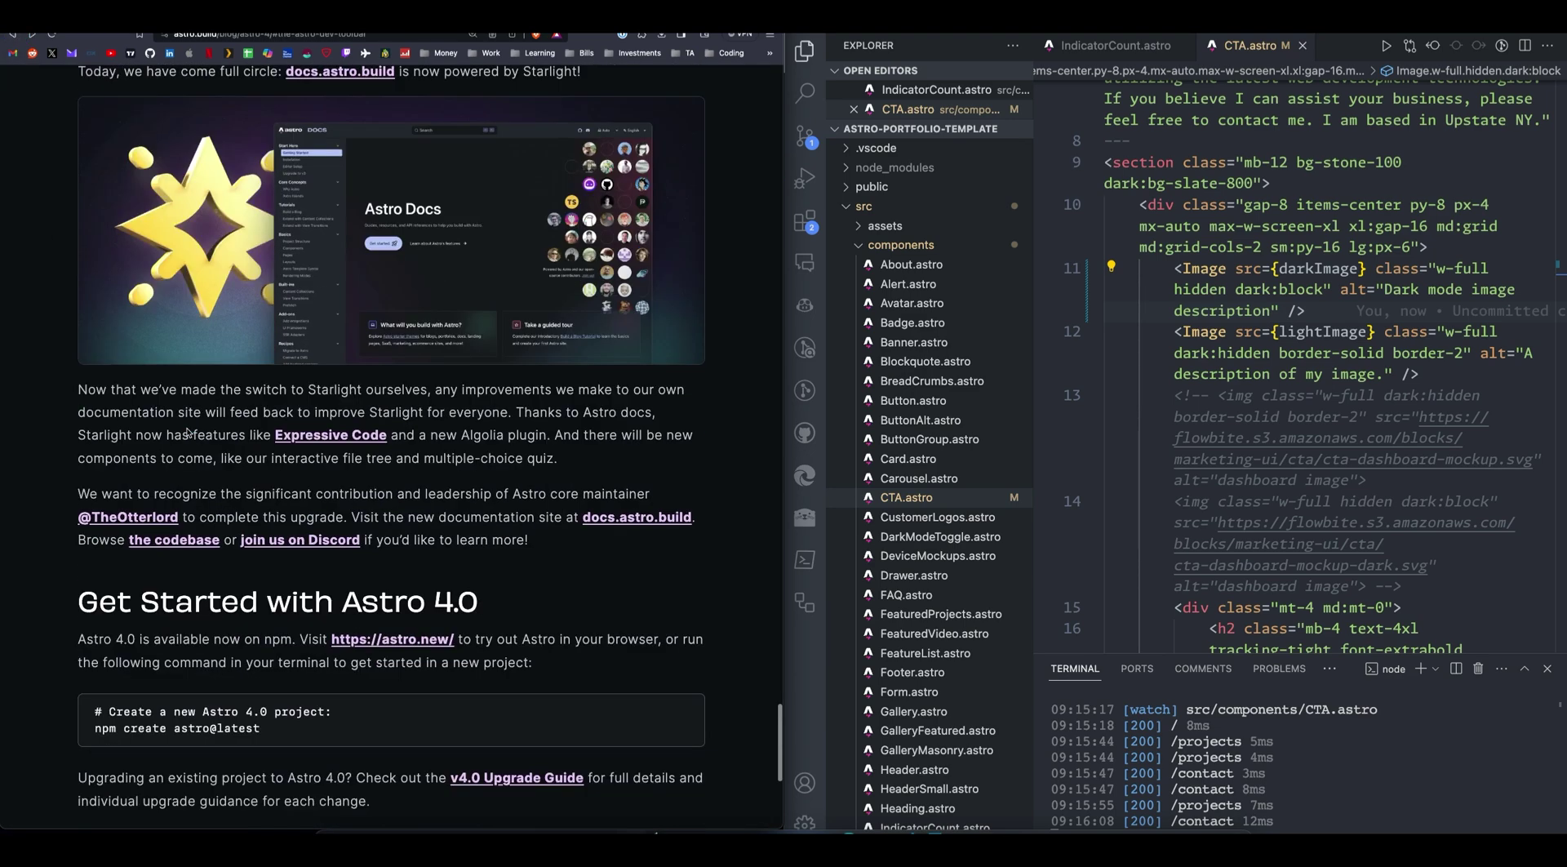
Step: Follow the 'v4.0 Upgrade Guide' link under 'Get Started with Astro 4.0' to the Astro Docs
{"action": "scroll", "coordinate": [187, 433], "scroll_direction": "down", "scroll_amount": 1}
{"action": "scroll", "coordinate": [283, 588], "scroll_direction": "down", "scroll_amount": 2}
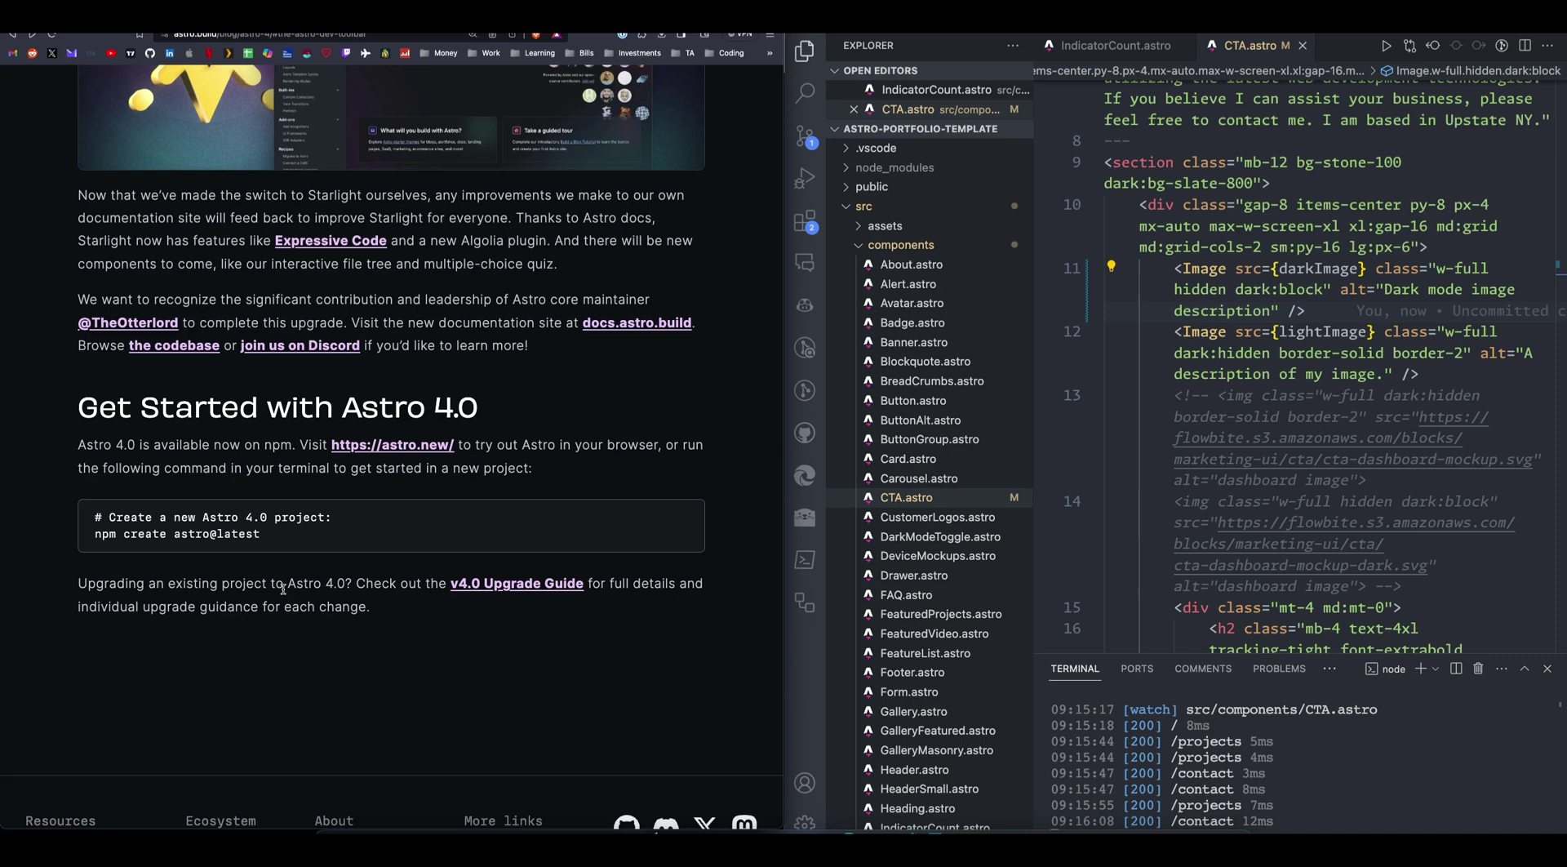
{"action": "left_click", "coordinate": [517, 584]}
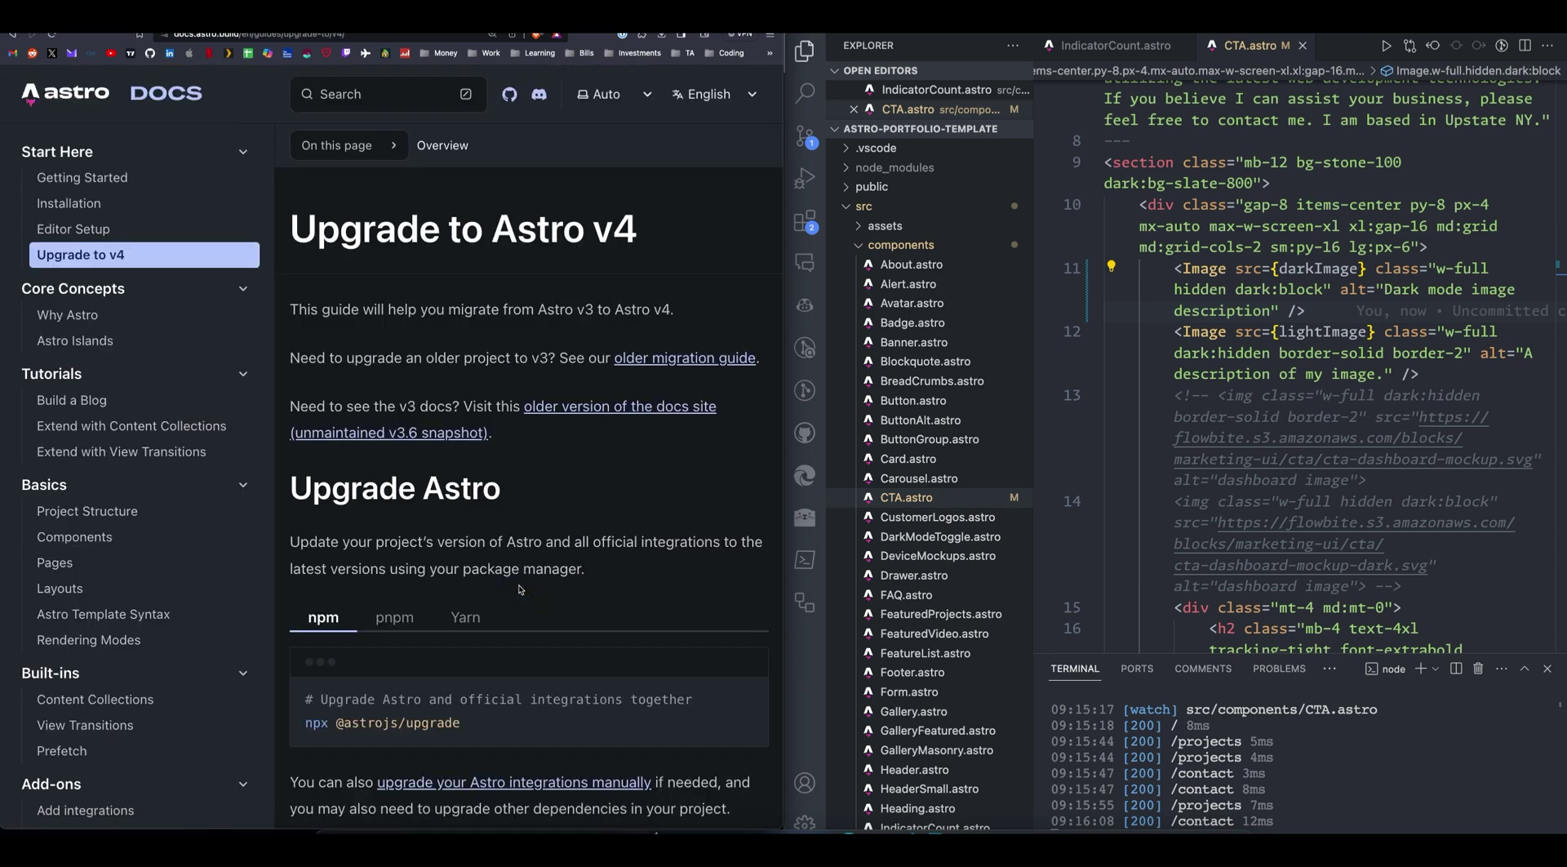
{"action": "scroll", "coordinate": [520, 589], "scroll_direction": "down", "scroll_amount": 2}
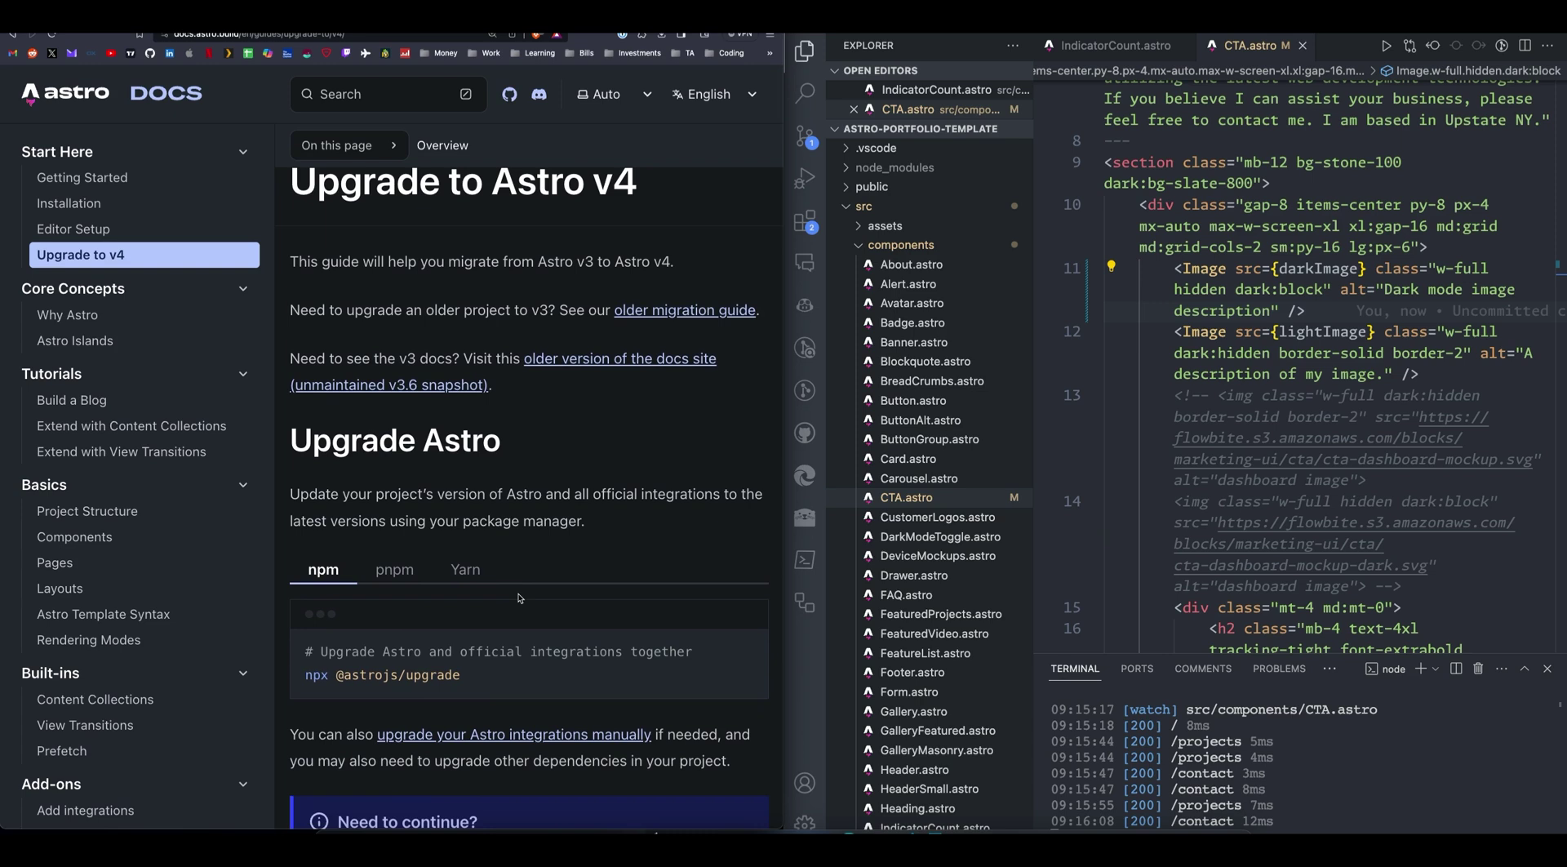
{"action": "scroll", "coordinate": [520, 598], "scroll_direction": "down", "scroll_amount": 2}
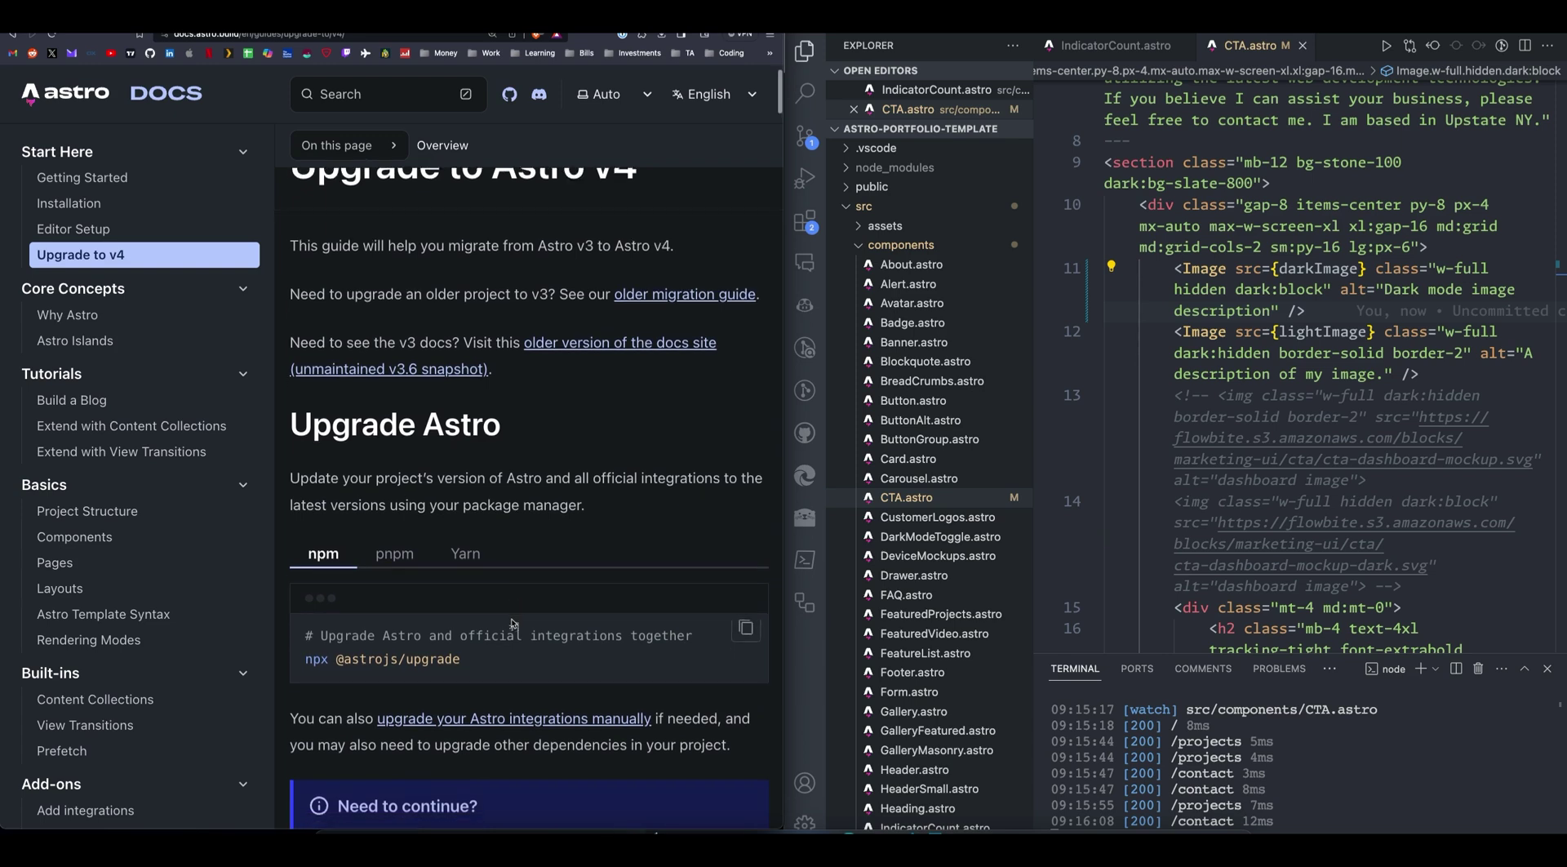
{"action": "left_click_drag", "start_coordinate": [461, 614], "coordinate": [337, 614]}
{"action": "scroll", "coordinate": [441, 625], "scroll_direction": "down", "scroll_amount": 15}
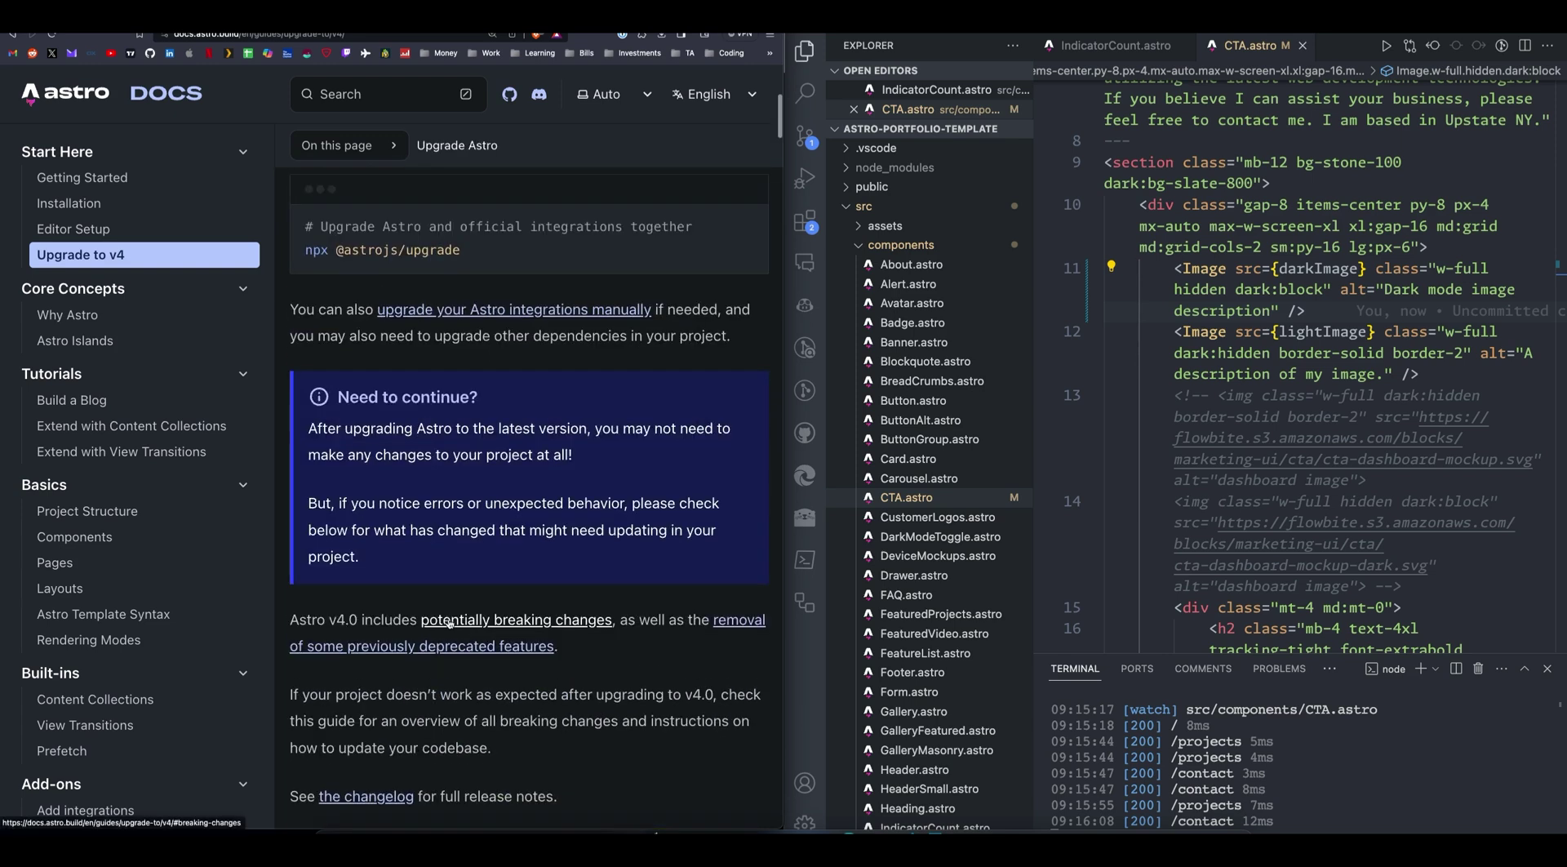
{"action": "scroll", "coordinate": [453, 635], "scroll_direction": "up", "scroll_amount": 15}
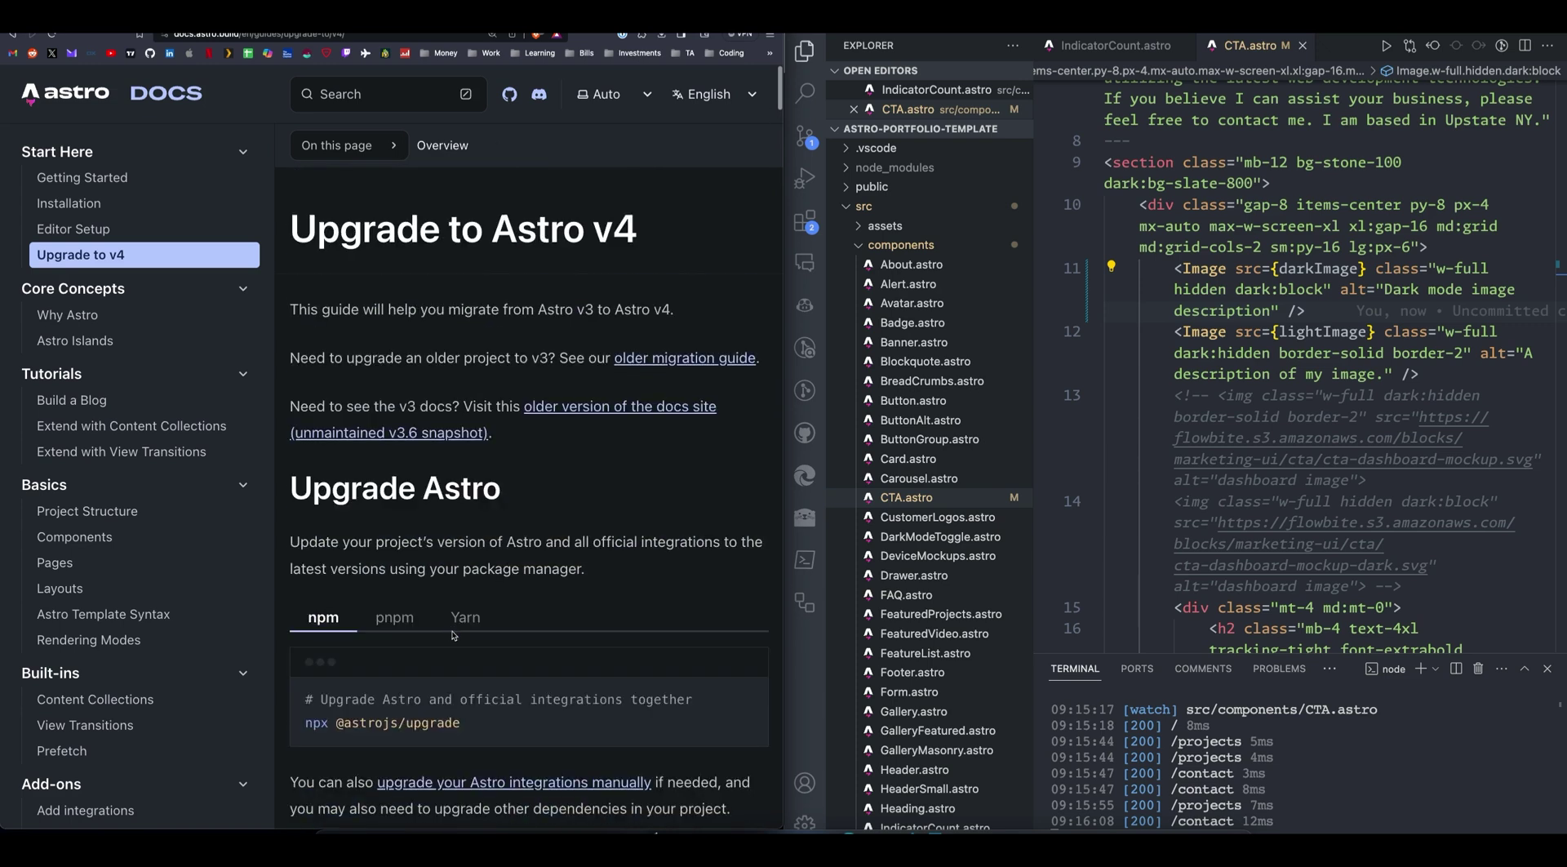